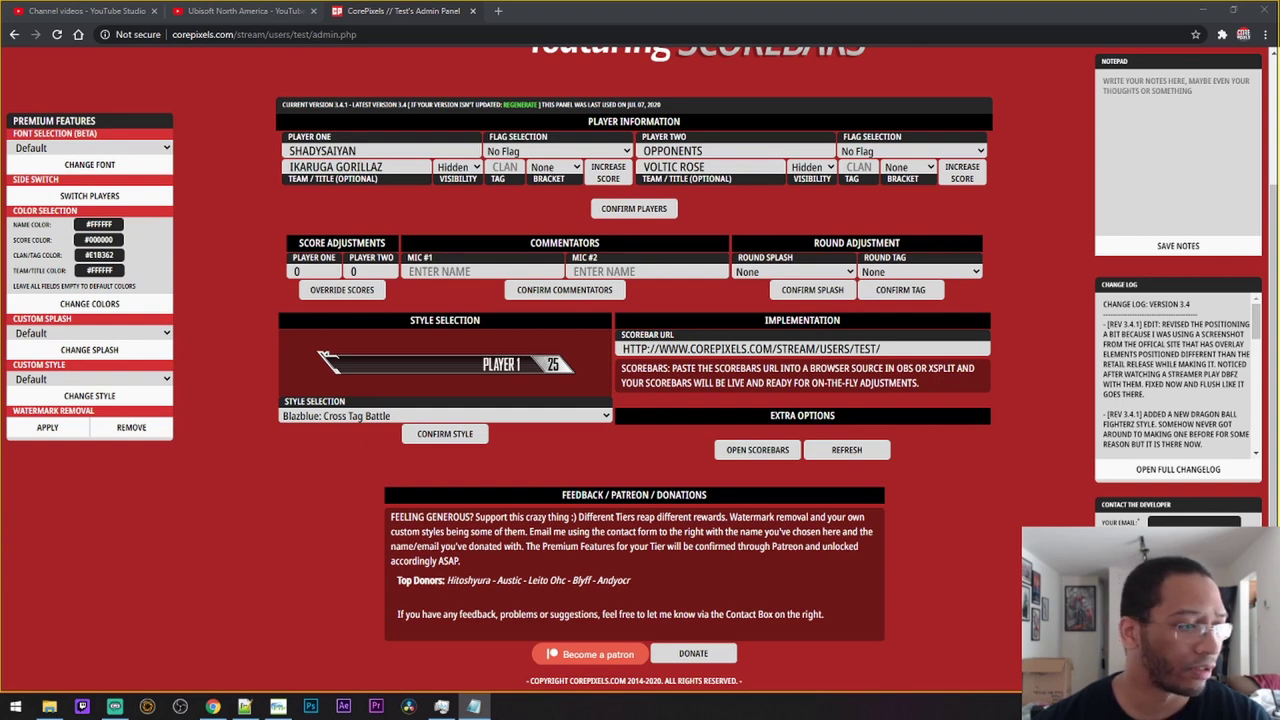
Open the Patreon Become a patron link in a new tab, dismiss the tax reminder, and return to the admin panel.
{"action": "right_click", "coordinate": [631, 654]}
{"action": "left_click", "coordinate": [700, 548]}
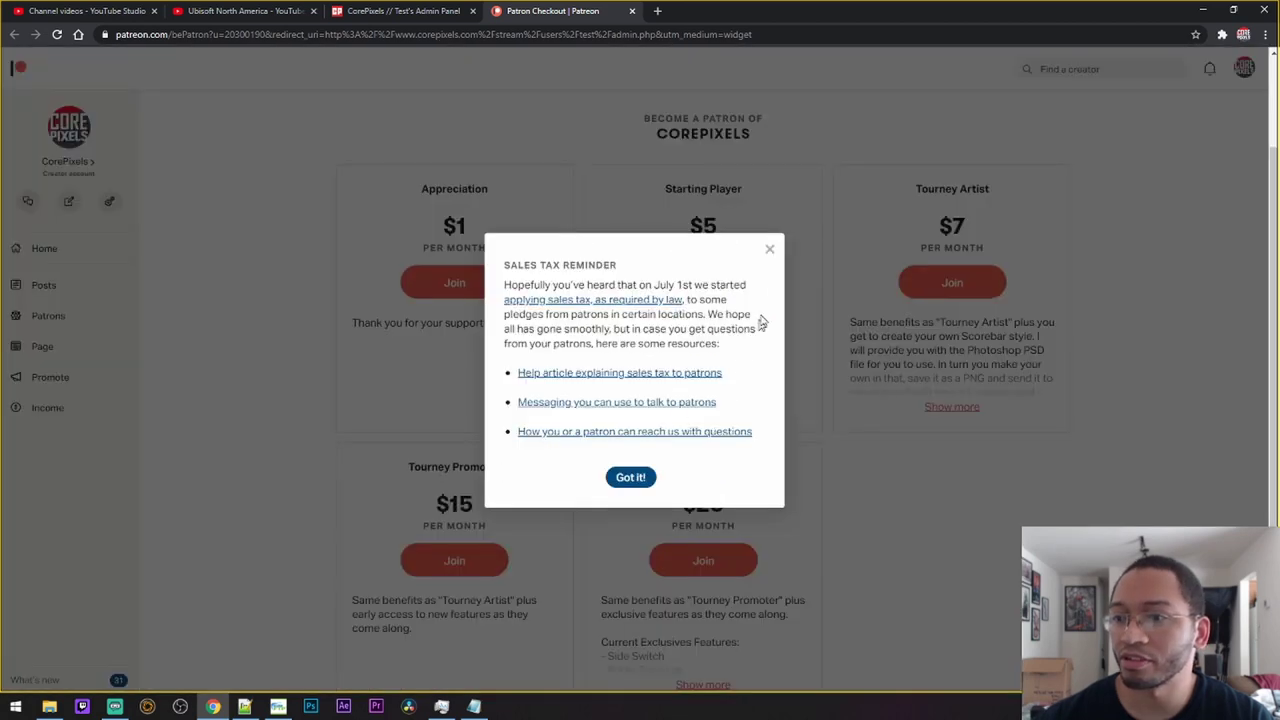
{"action": "left_click", "coordinate": [769, 249]}
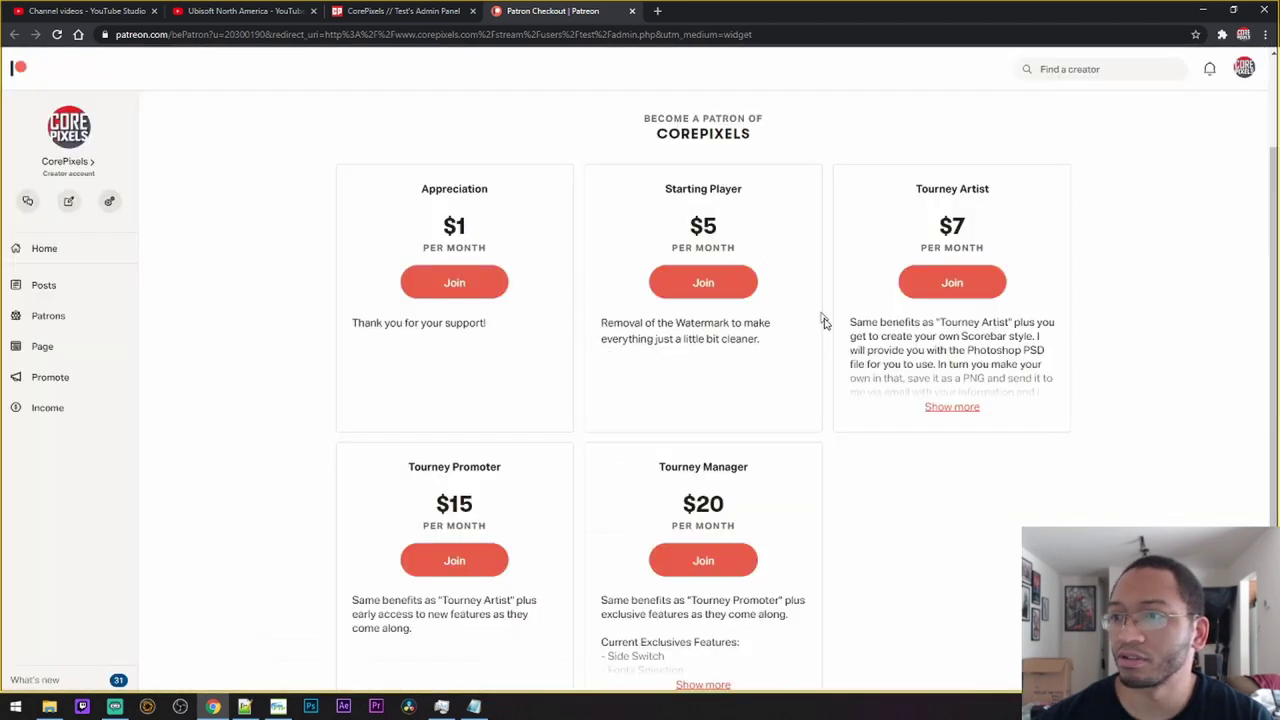
{"action": "scroll", "coordinate": [870, 357], "scroll_direction": "down", "scroll_amount": 1}
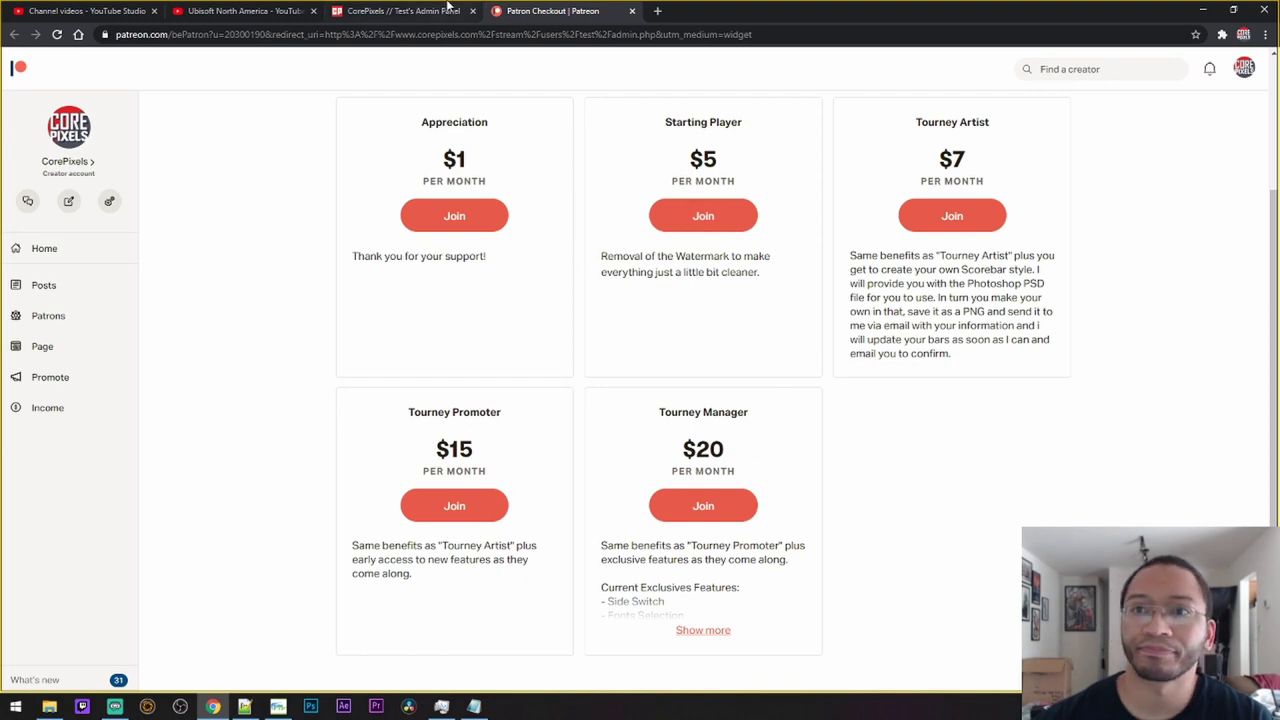
{"action": "left_click", "coordinate": [450, 11]}
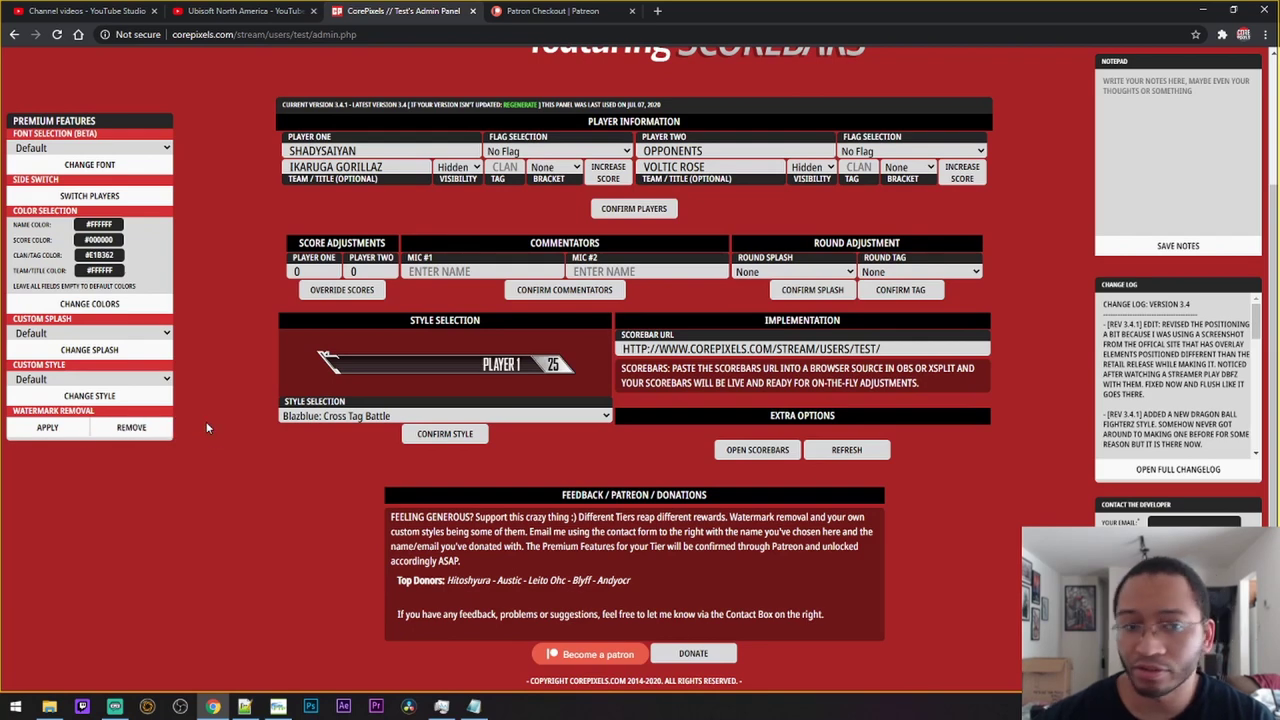
Browse the Style Selection list, keep Blazblue: Cross Tag Battle, and switch to the gameplay footage.
{"action": "left_click", "coordinate": [347, 416]}
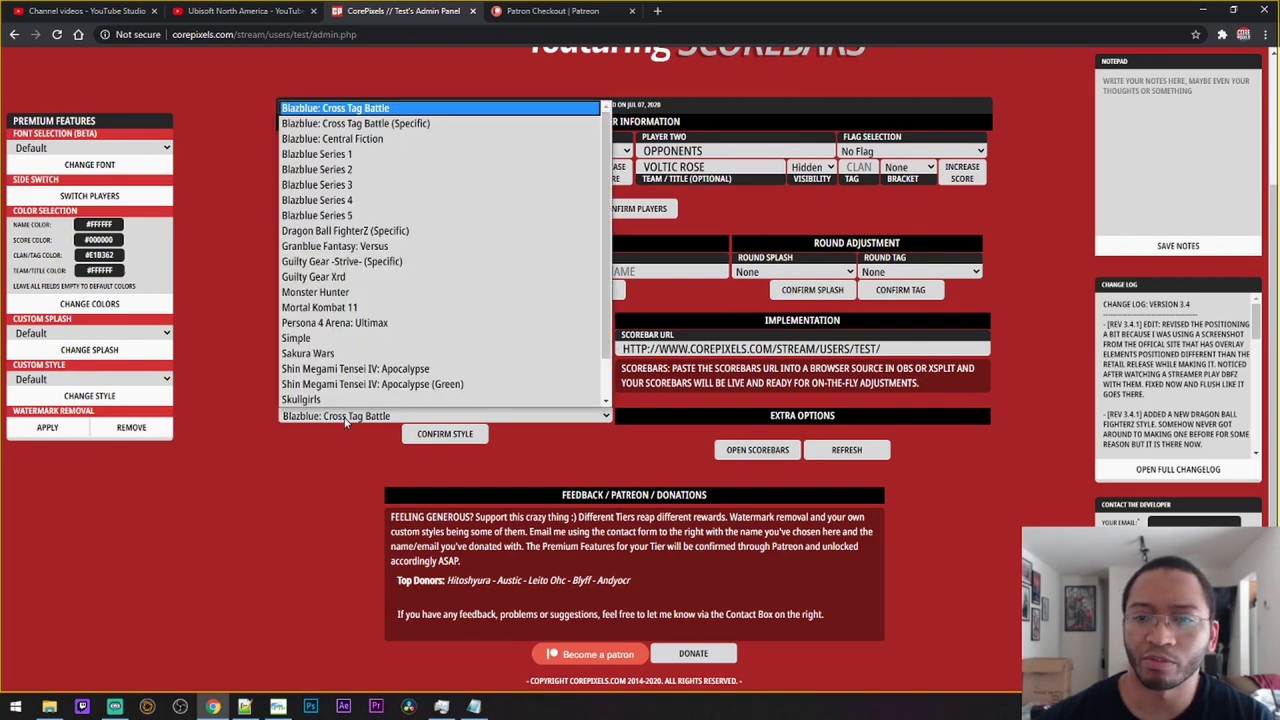
{"action": "scroll", "coordinate": [355, 297], "scroll_direction": "down", "scroll_amount": 1}
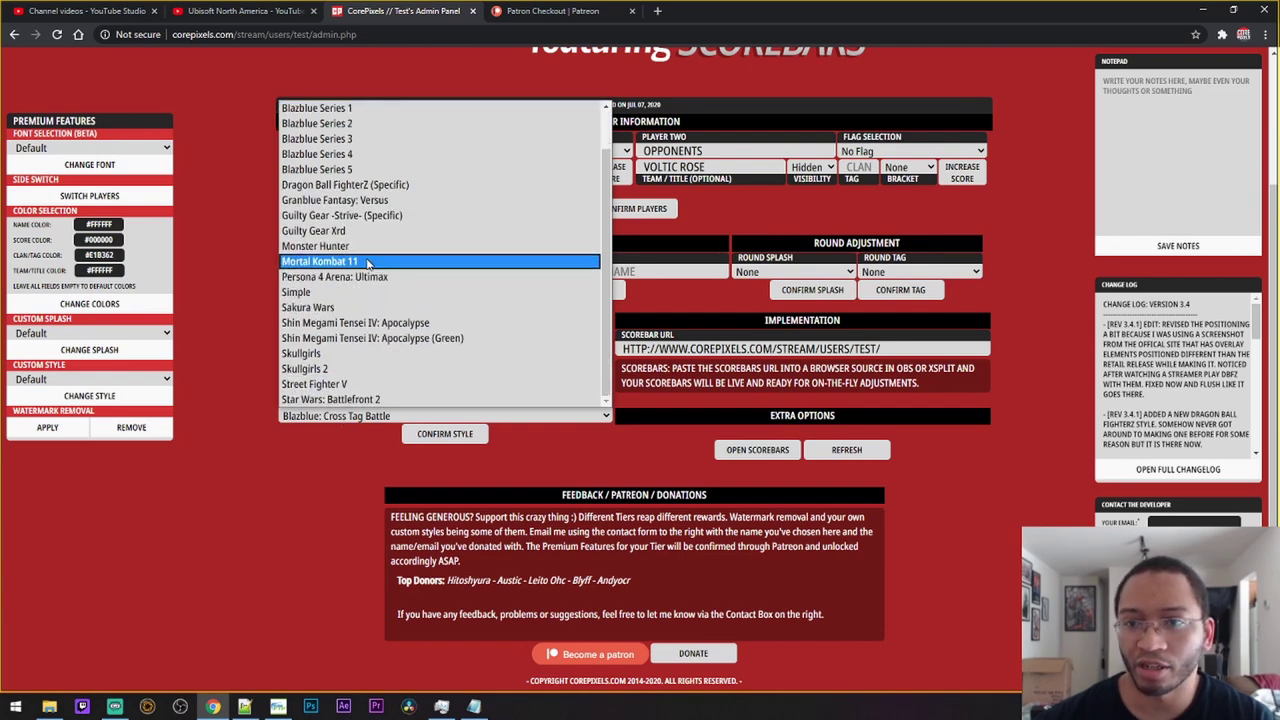
{"action": "left_click", "coordinate": [286, 478]}
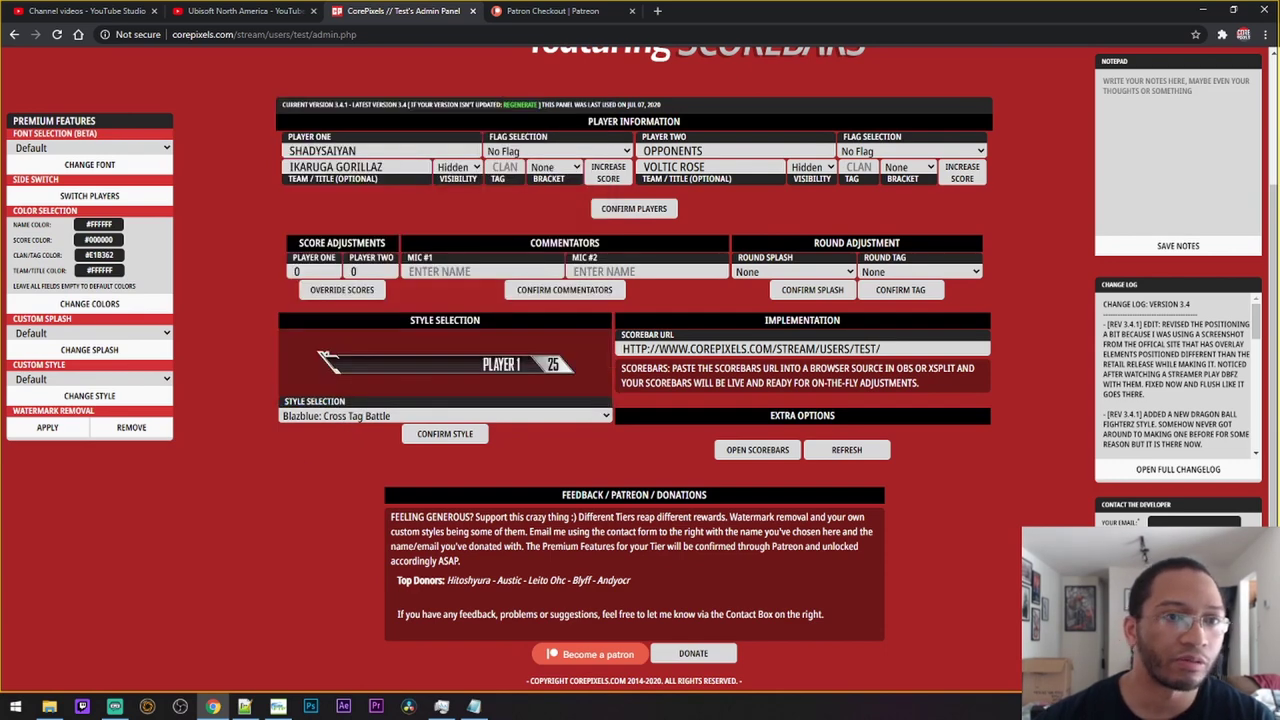
{"action": "key", "text": "alt+Tab"}
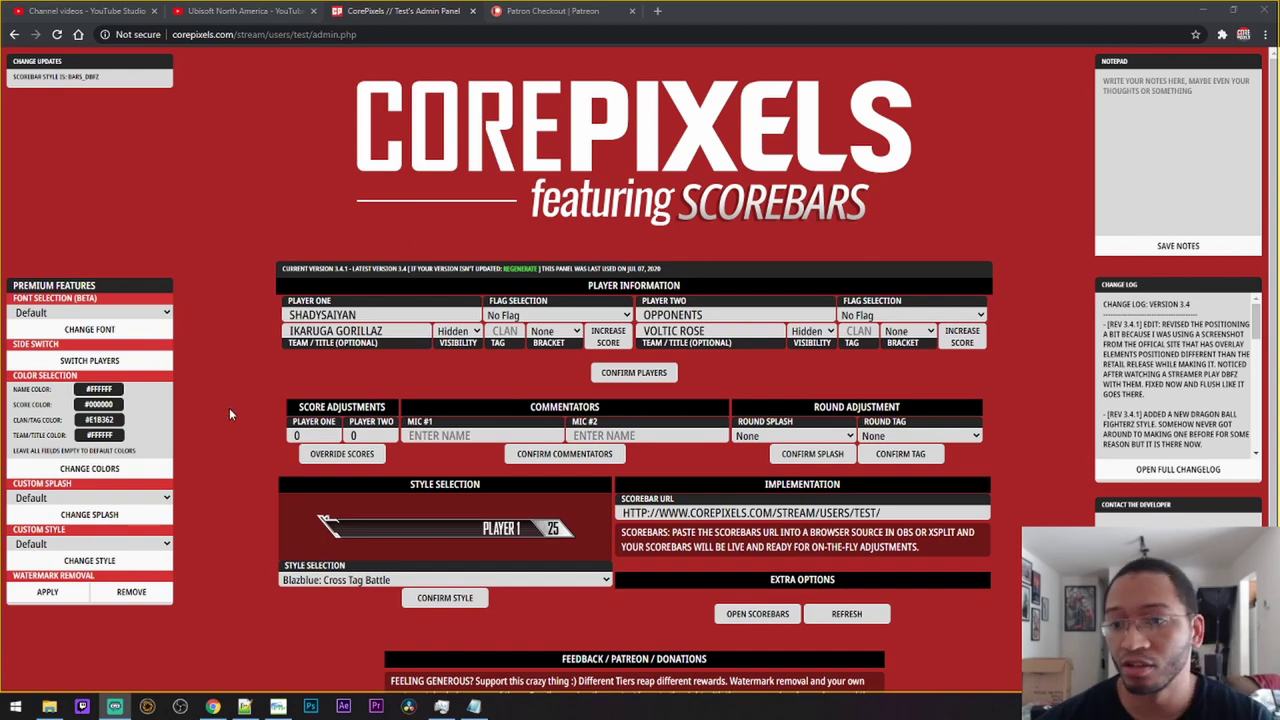
Compare the Patreon tier page with the admin panel, ending on the five Patreon tiers ($1–$20).
{"action": "scroll", "coordinate": [249, 423], "scroll_direction": "down", "scroll_amount": 2}
{"action": "scroll", "coordinate": [249, 423], "scroll_direction": "up", "scroll_amount": 1}
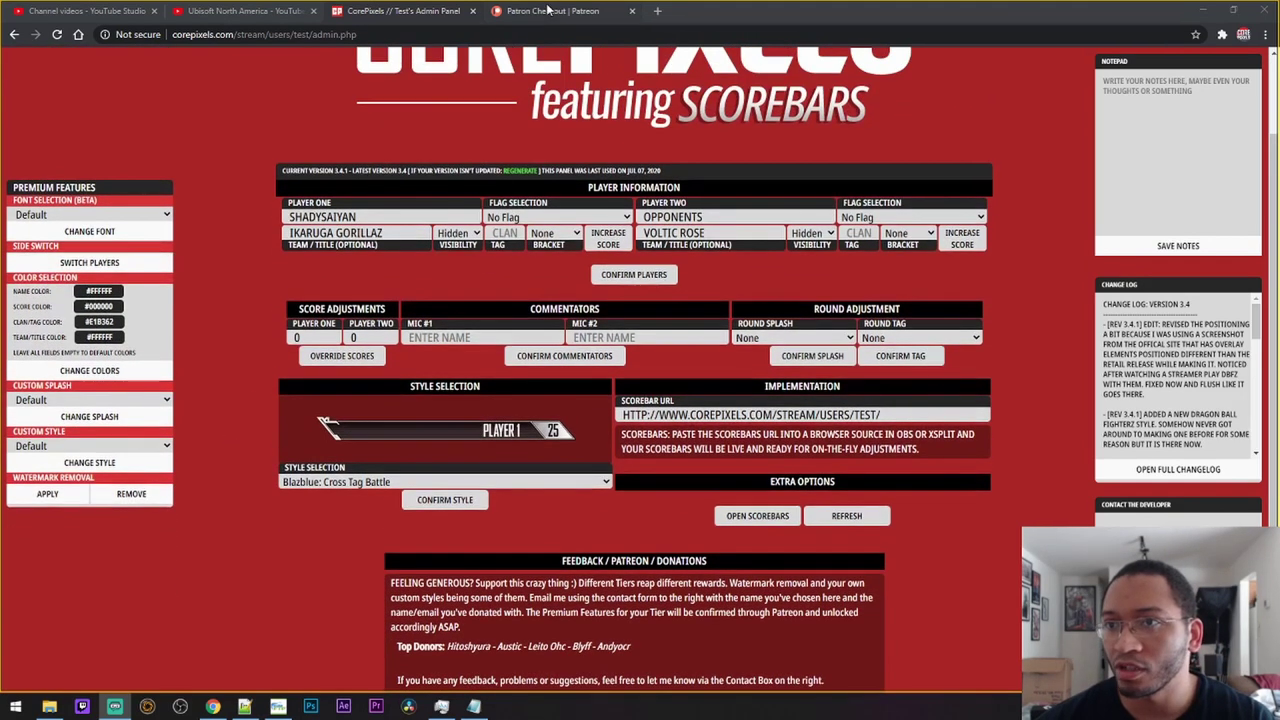
{"action": "left_click", "coordinate": [548, 10]}
{"action": "left_click", "coordinate": [417, 10]}
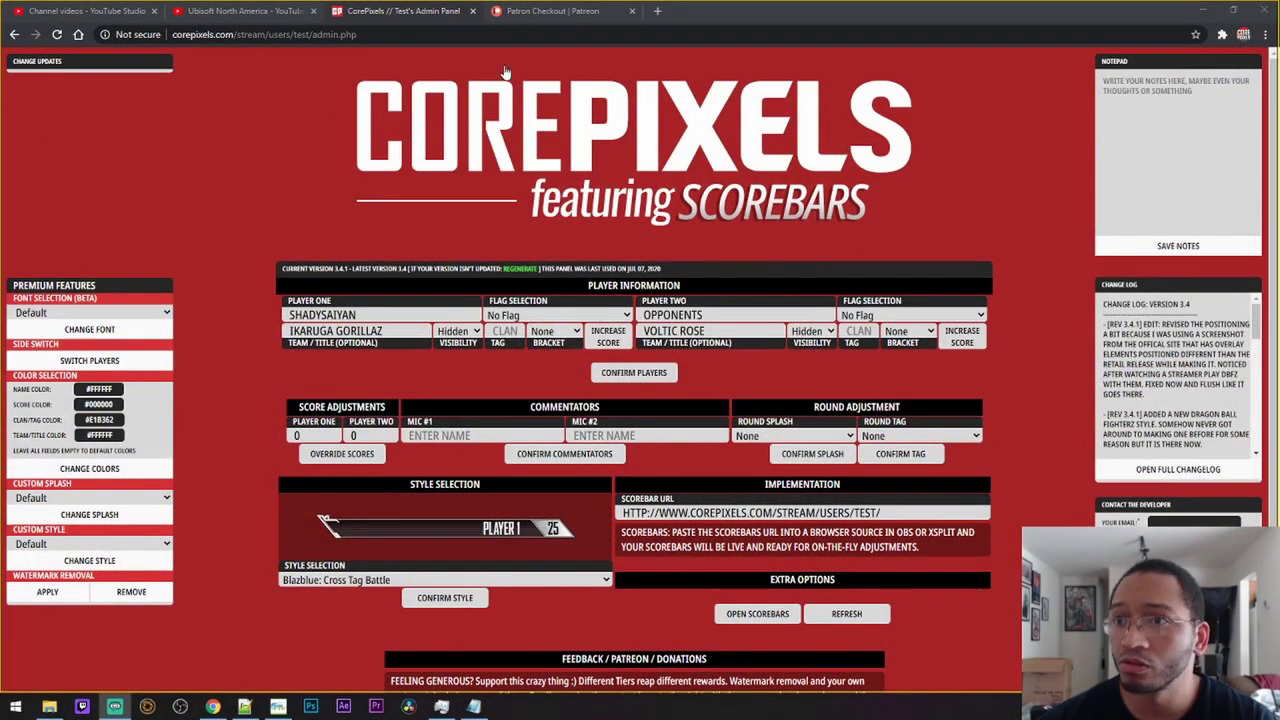
{"action": "left_click", "coordinate": [530, 12]}
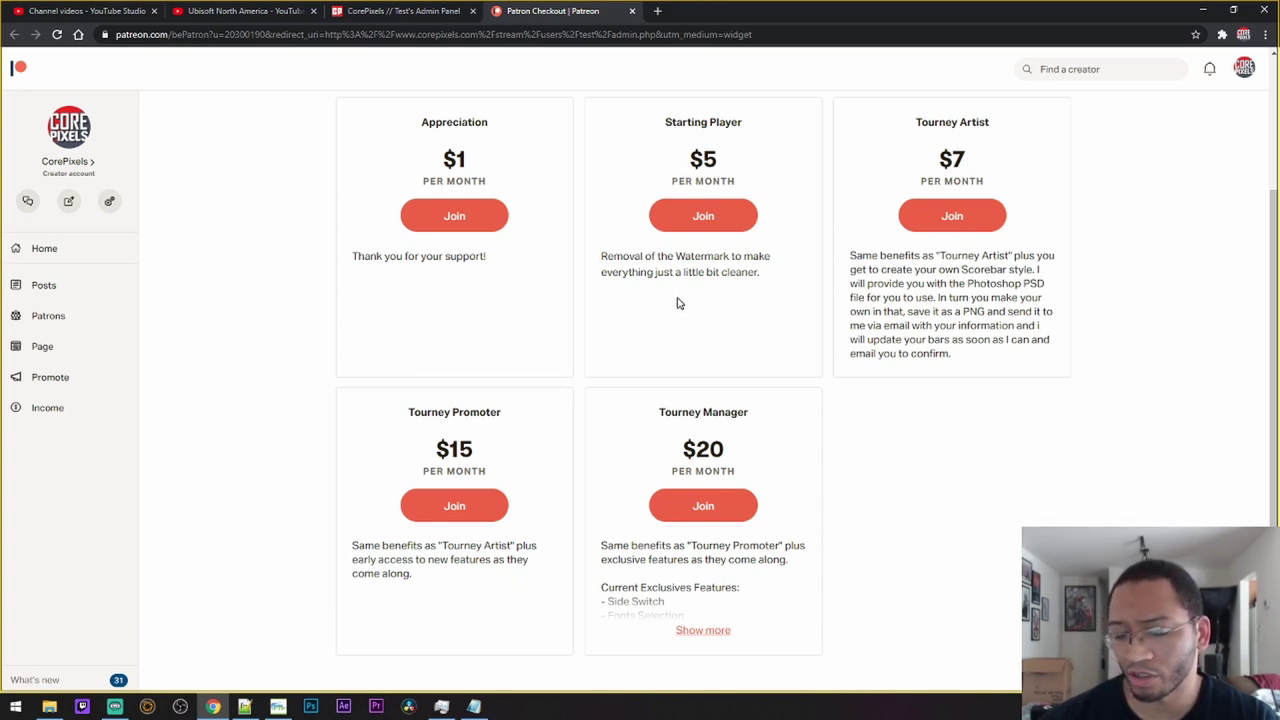
Back in the admin panel, apply the Austic Custom scorebar style.
{"action": "left_click", "coordinate": [362, 11]}
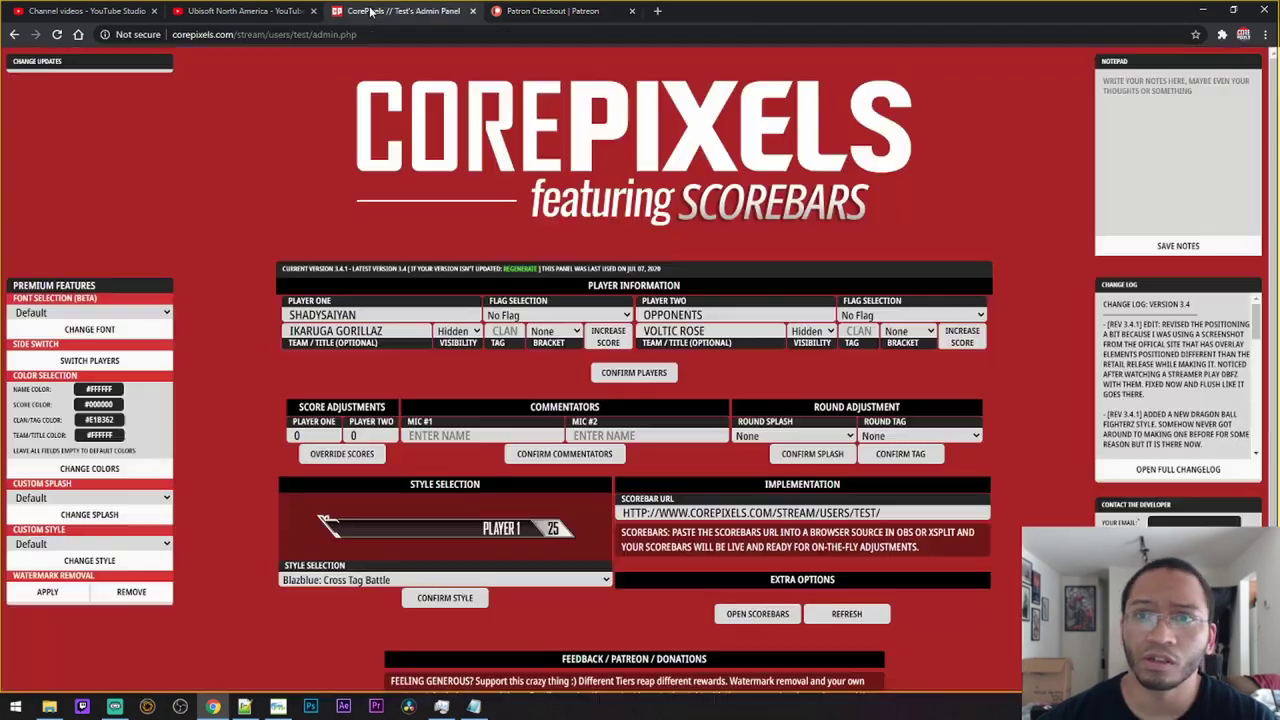
{"action": "left_click", "coordinate": [169, 541]}
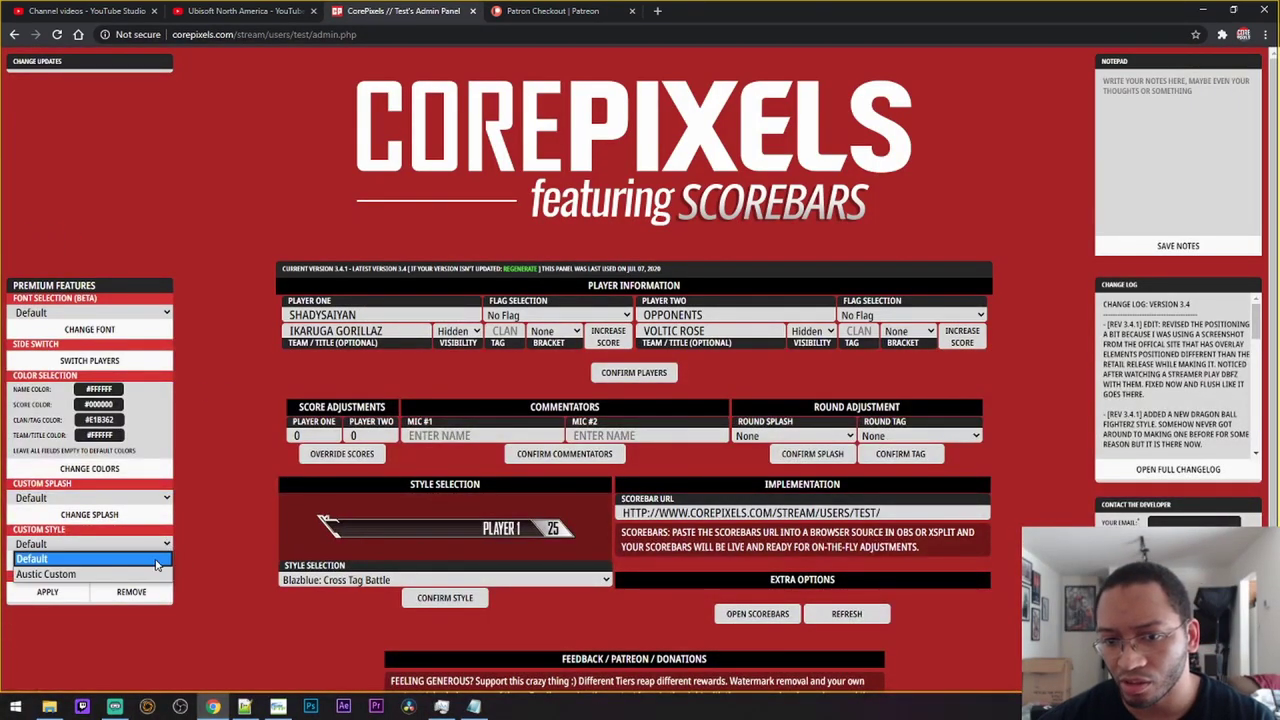
{"action": "left_click", "coordinate": [153, 575]}
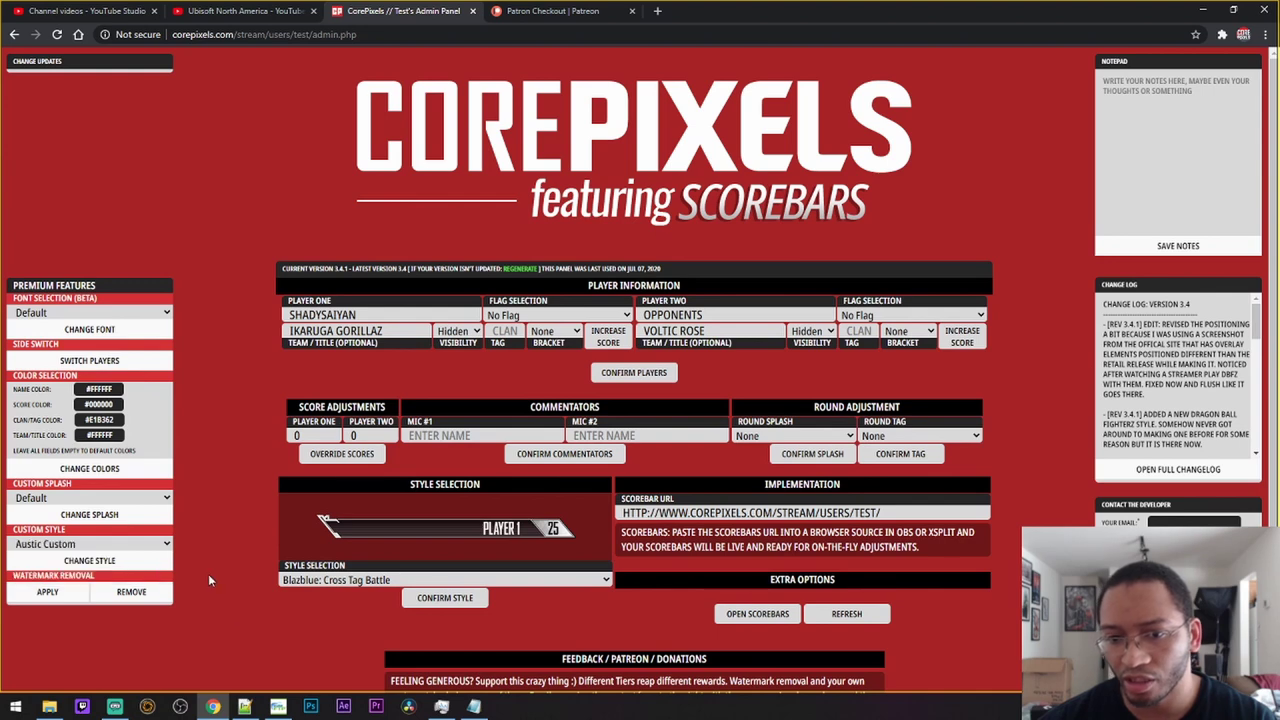
{"action": "left_click", "coordinate": [112, 562]}
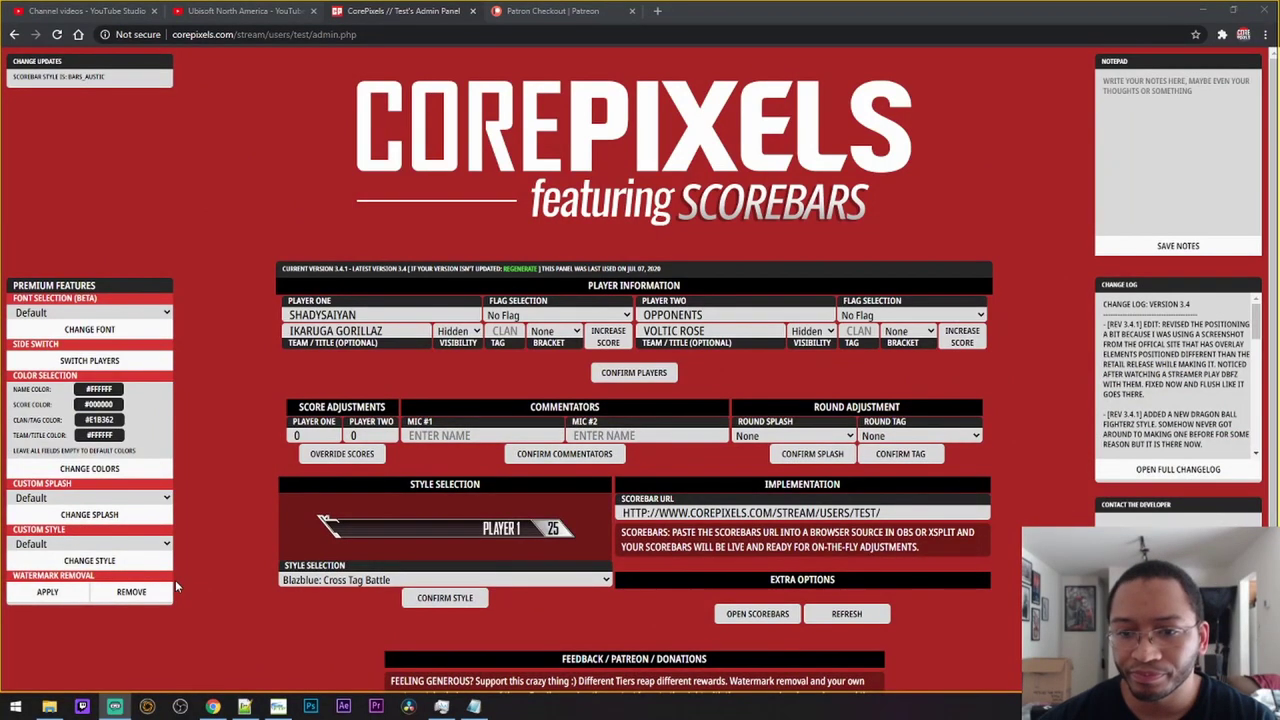
Set the scorebar style to Dragon Ball FighterZ (Specific) and confirm it.
{"action": "left_click", "coordinate": [383, 582]}
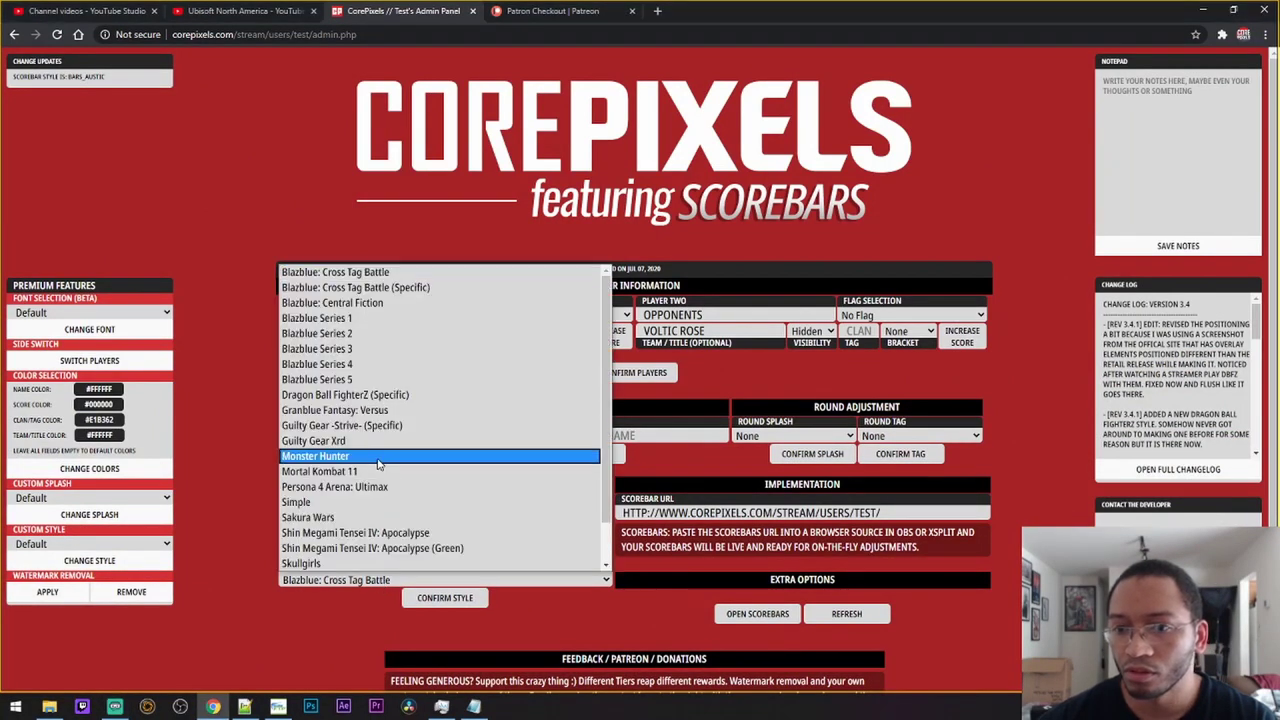
{"action": "left_click", "coordinate": [375, 394]}
{"action": "left_click", "coordinate": [445, 597]}
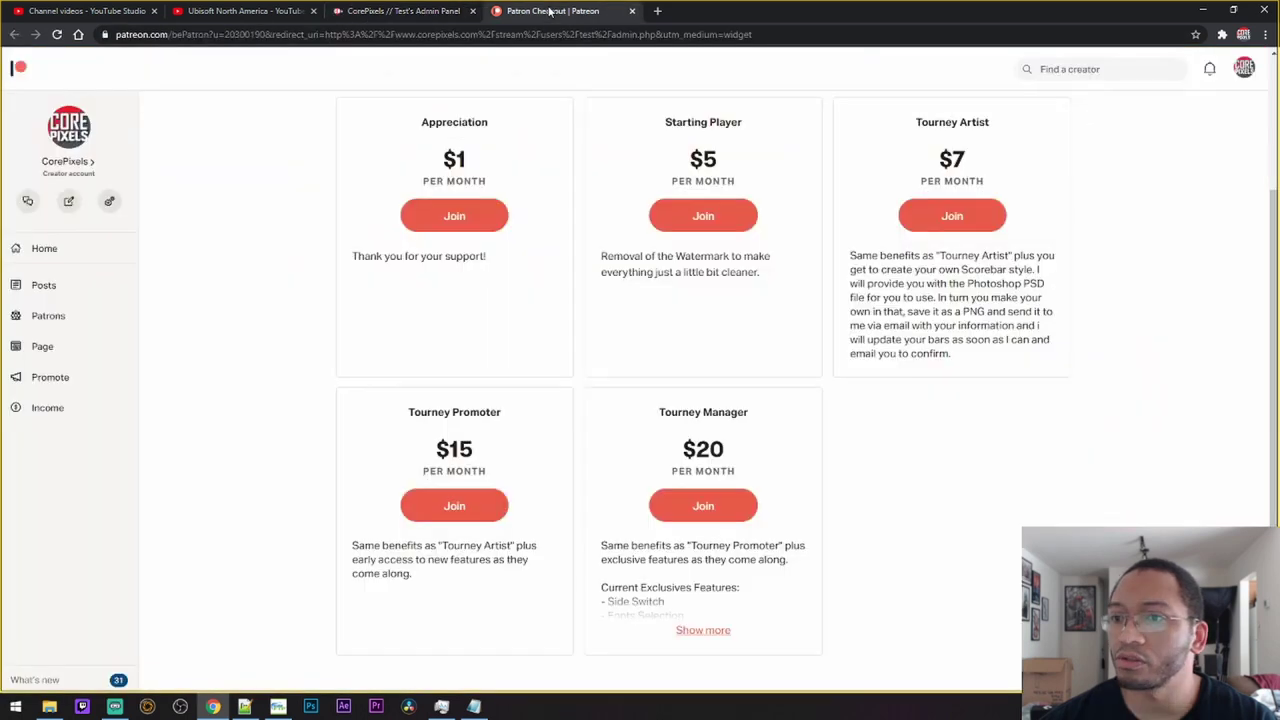
Expand and read the Tourney Manager tier's full feature list on Patreon, then return to the admin panel.
{"action": "left_click", "coordinate": [553, 11]}
{"action": "scroll", "coordinate": [551, 369], "scroll_direction": "down", "scroll_amount": 1}
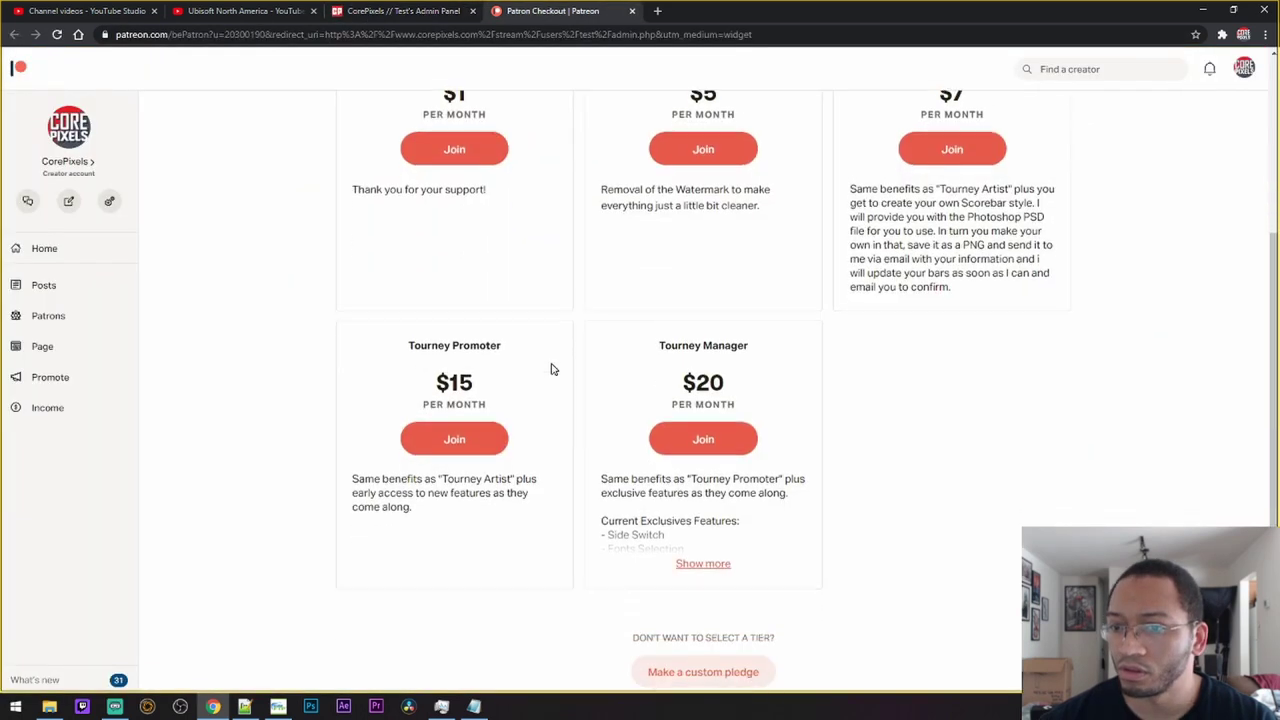
{"action": "scroll", "coordinate": [569, 389], "scroll_direction": "up", "scroll_amount": 1}
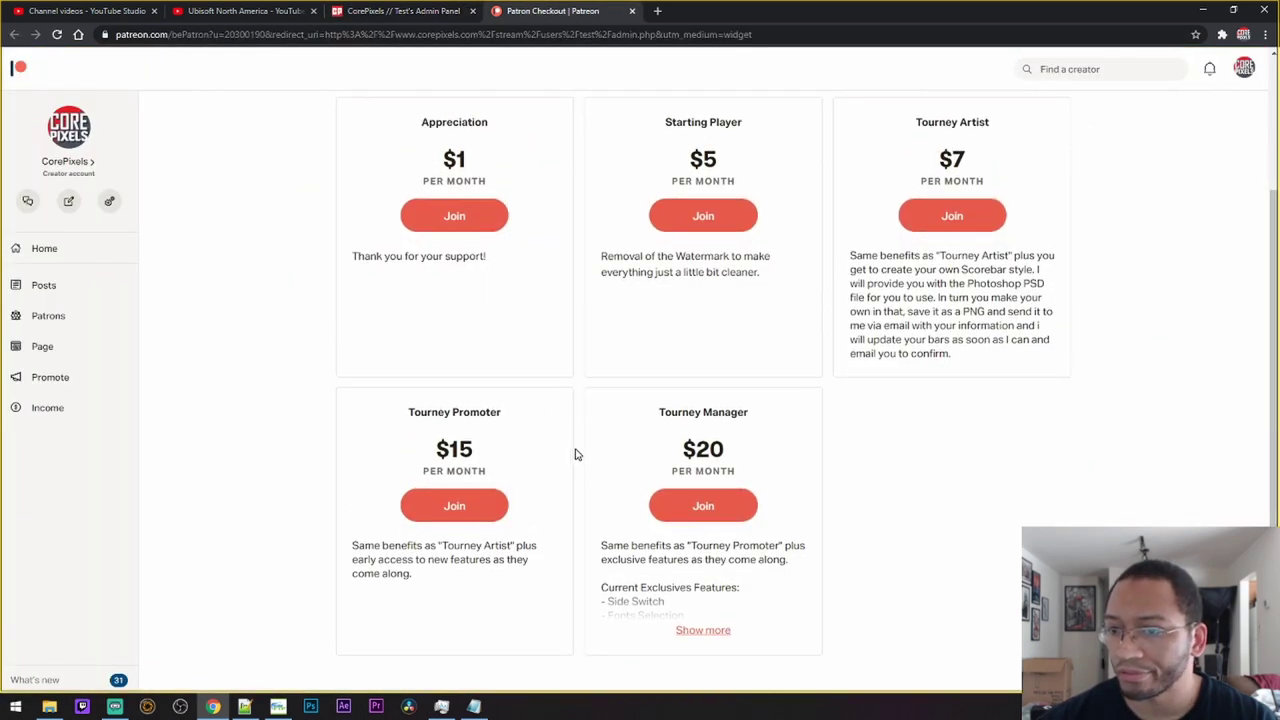
{"action": "left_click", "coordinate": [703, 638]}
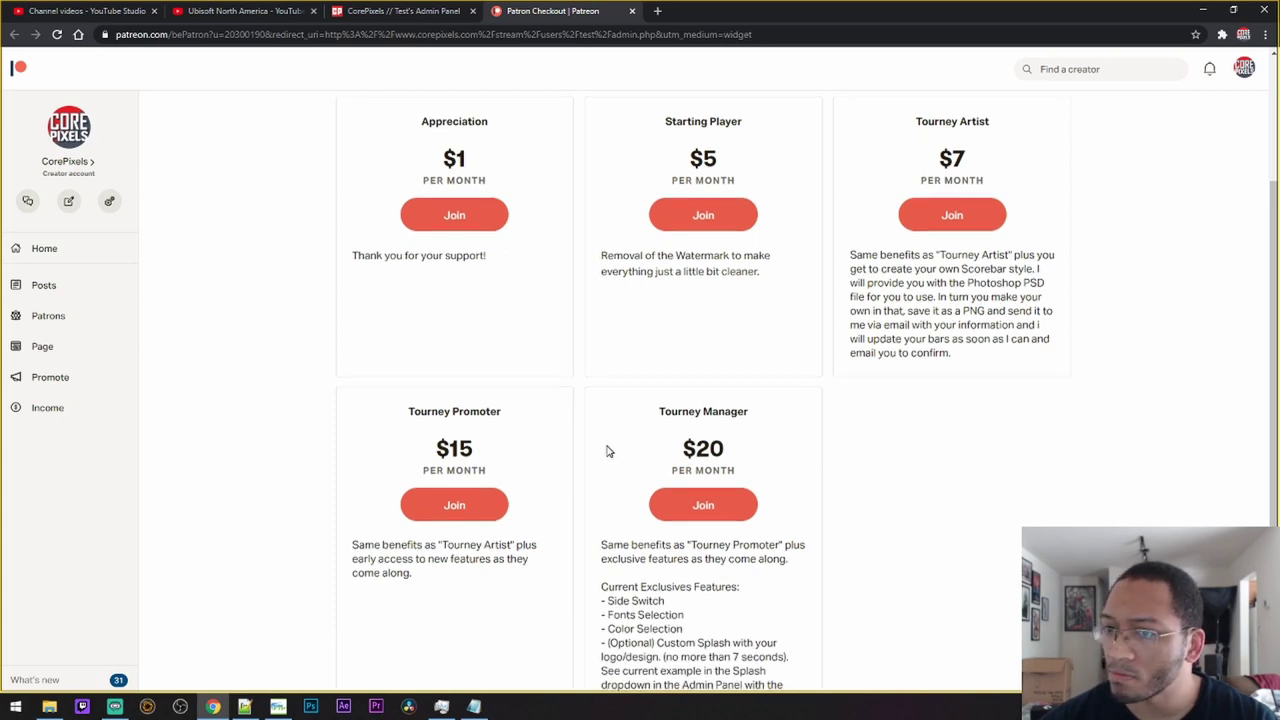
{"action": "scroll", "coordinate": [607, 451], "scroll_direction": "down", "scroll_amount": 1}
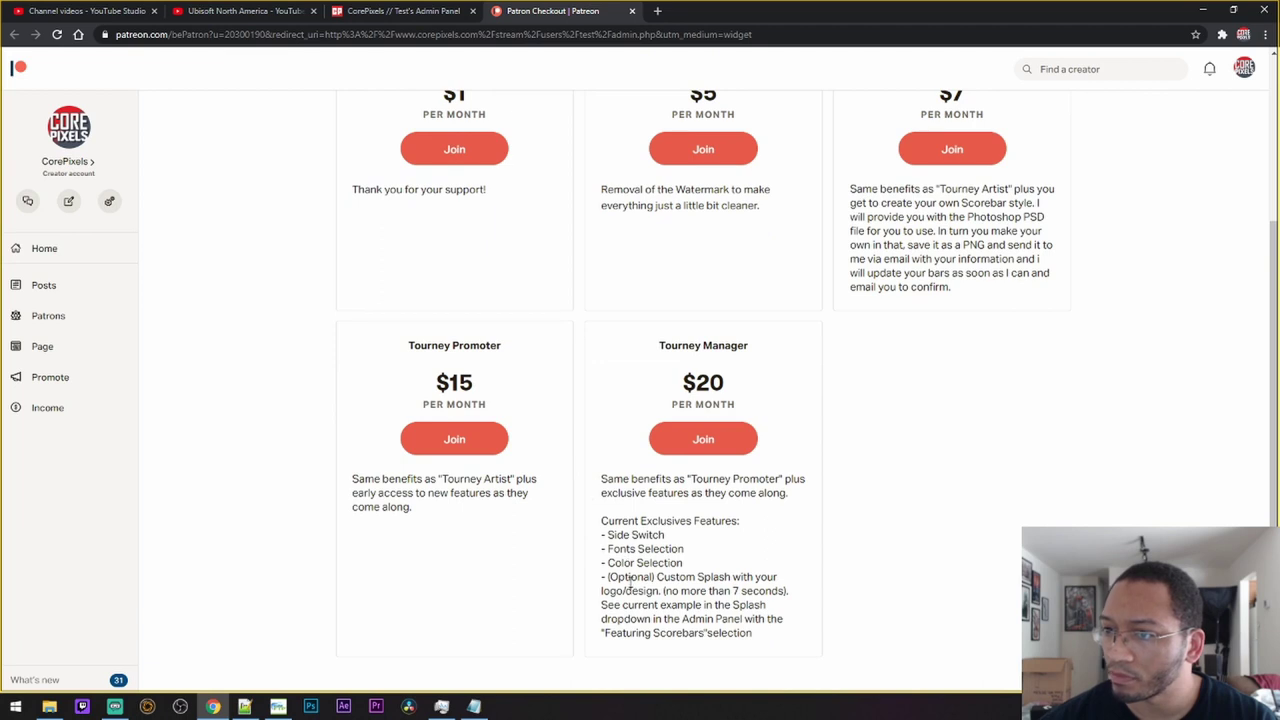
{"action": "scroll", "coordinate": [606, 477], "scroll_direction": "up", "scroll_amount": 1}
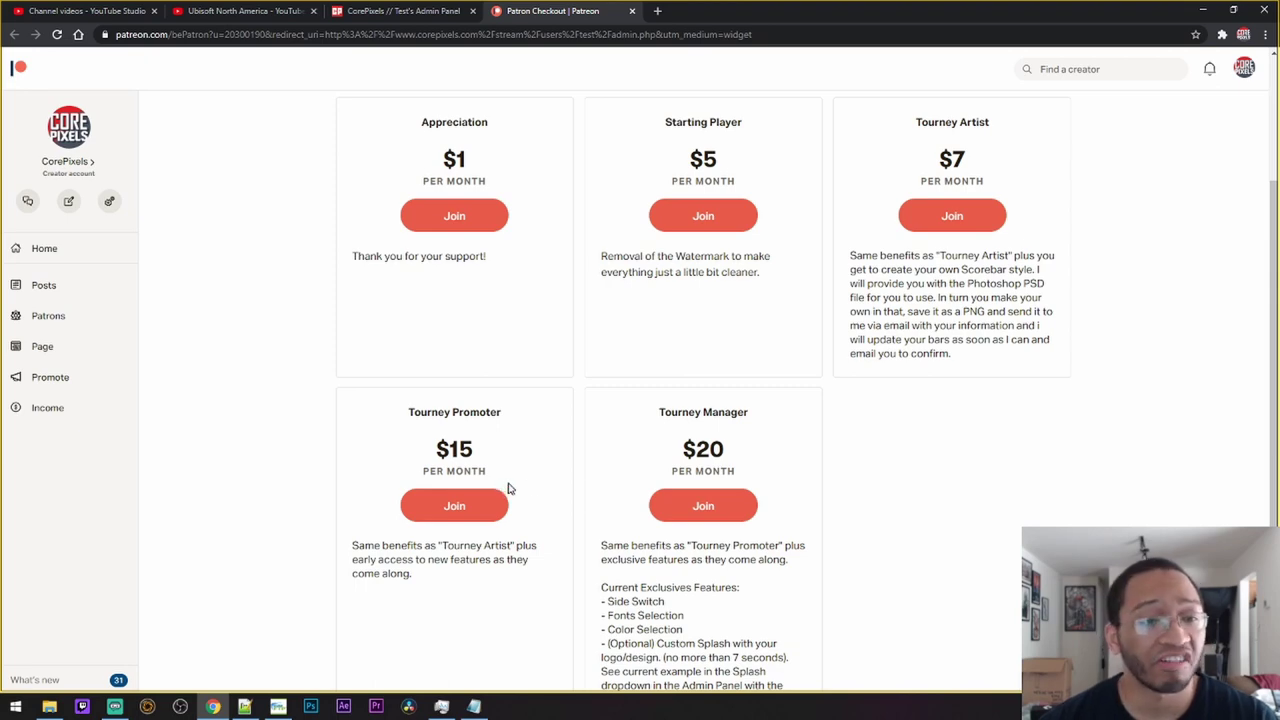
{"action": "left_click", "coordinate": [380, 14]}
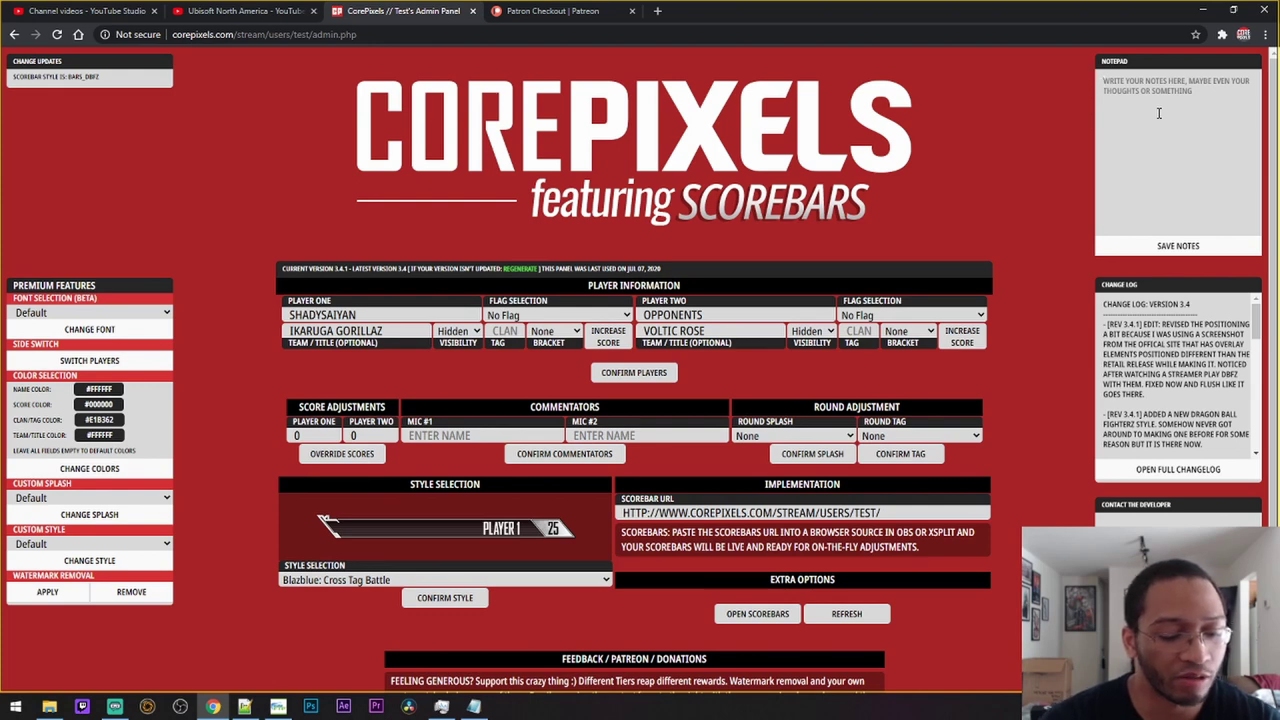
Type 'NOTES FOR THINGS TO DO NEXT TIME' into the notepad, then clear it entirely.
{"action": "type", "text": "MADE"}
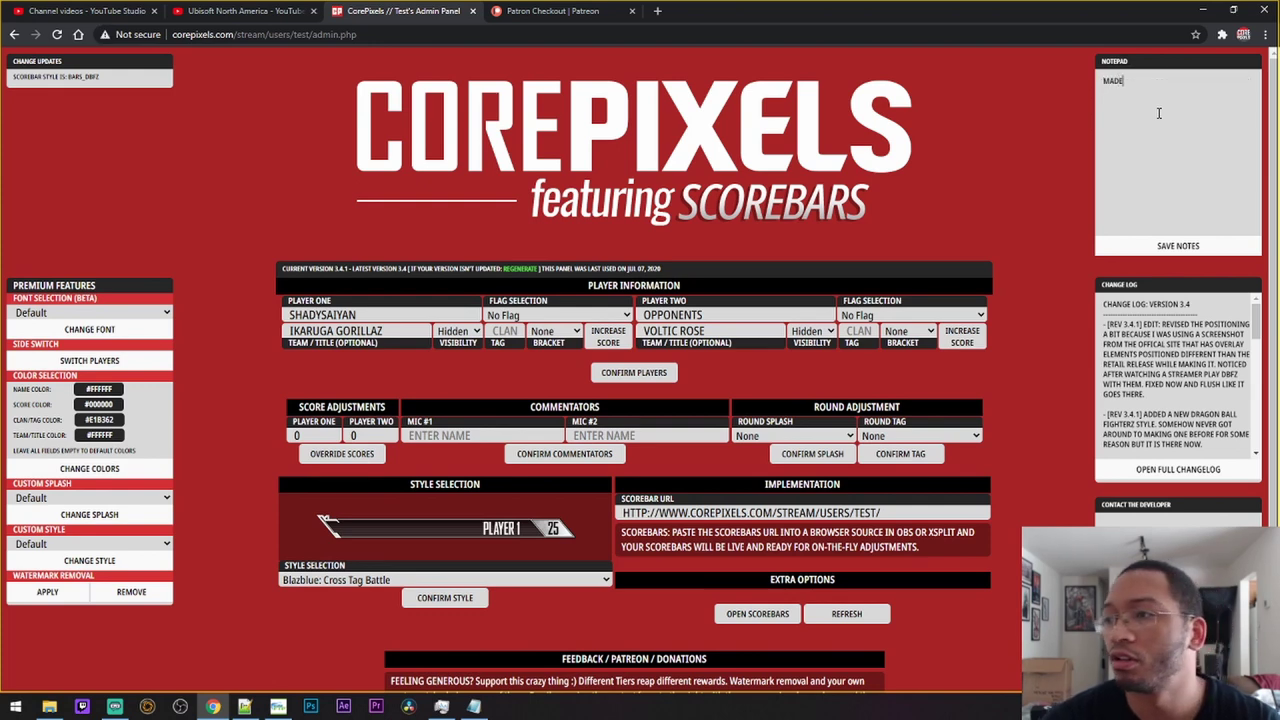
{"action": "key", "text": "BackSpace"}
{"action": "key", "text": "BackSpace"}
{"action": "key", "text": "BackSpace"}
{"action": "key", "text": "BackSpace"}
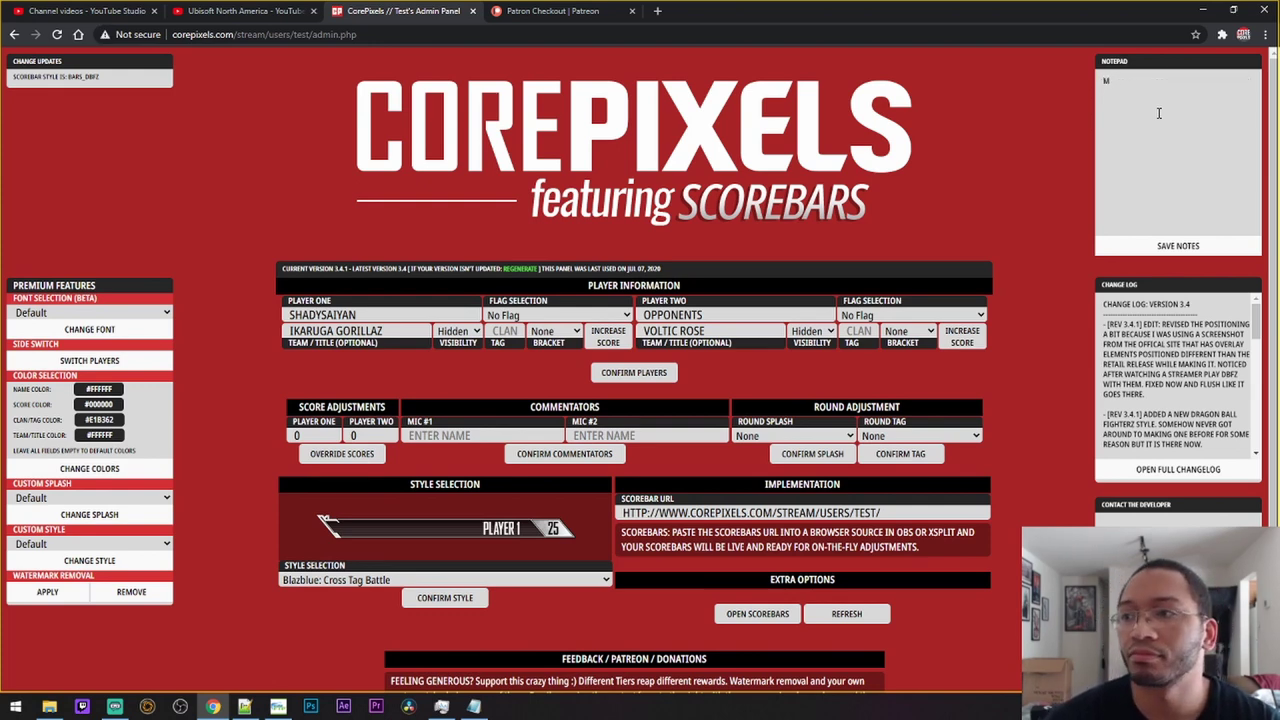
{"action": "type", "text": "NOTE"}
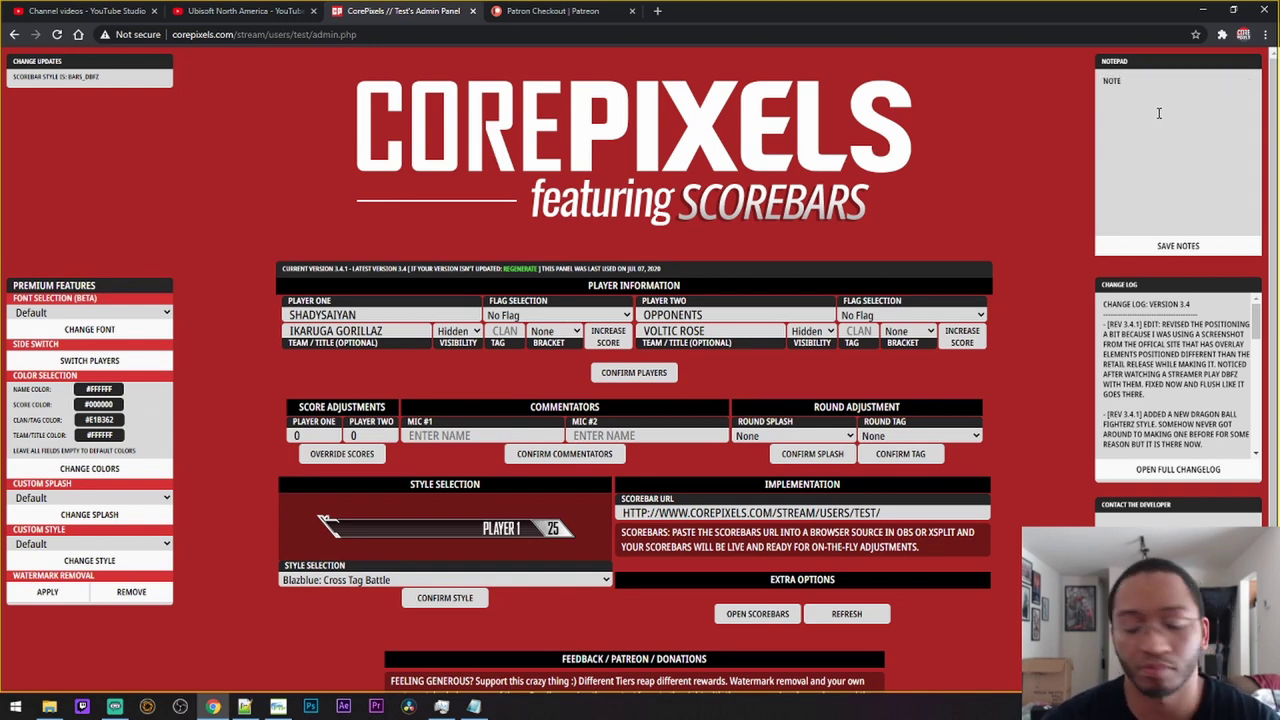
{"action": "type", "text": "S T"}
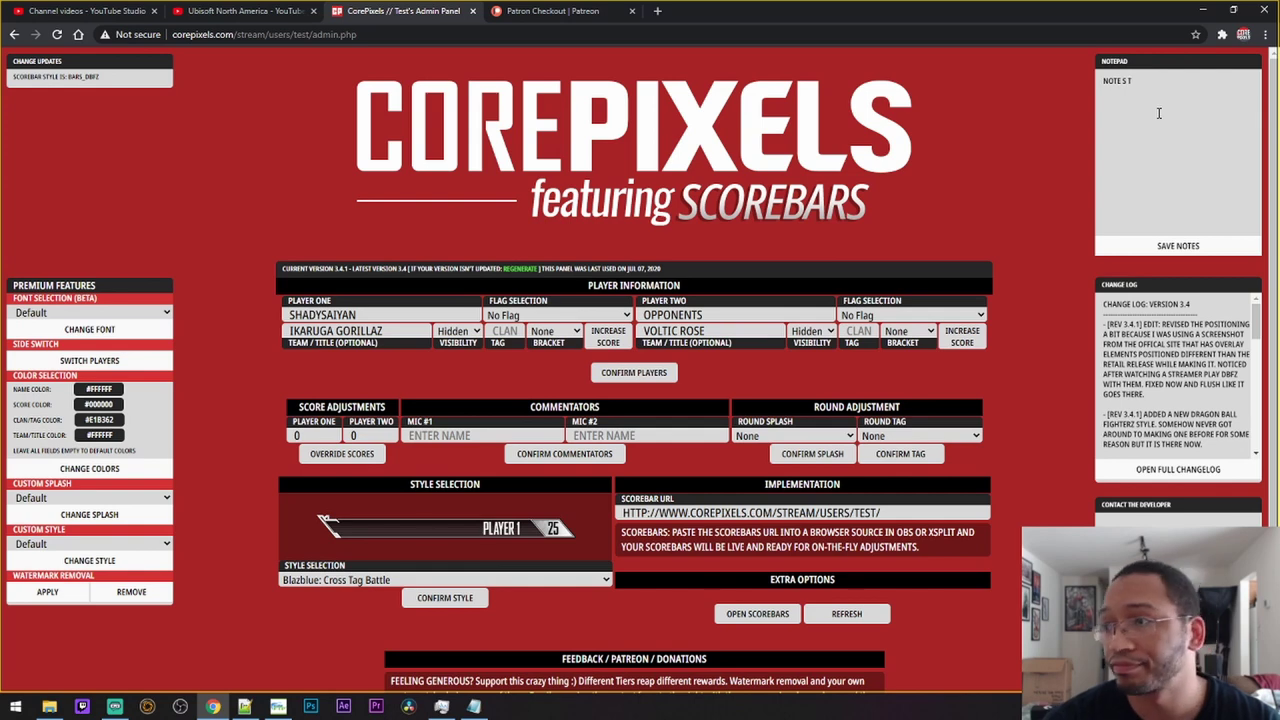
{"action": "key", "text": "BackSpace"}
{"action": "key", "text": "BackSpace"}
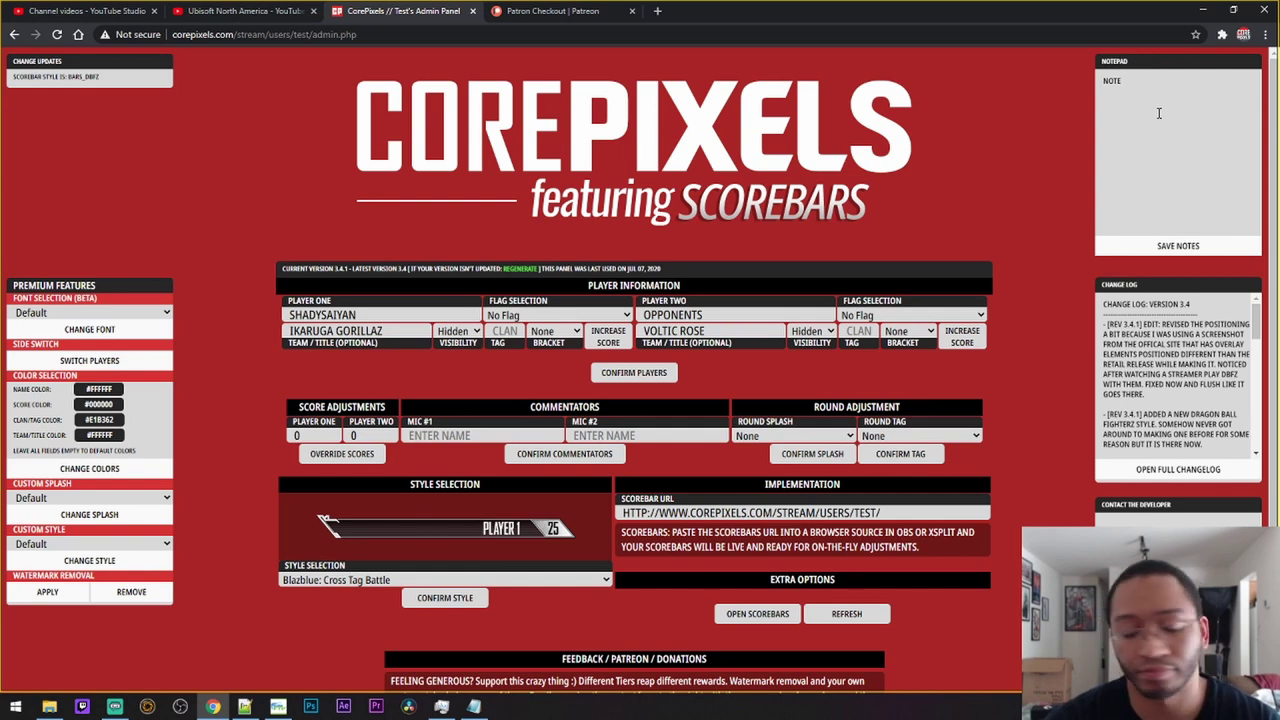
{"action": "type", "text": "S FOR THINGS TO DO NEXT TIME"}
{"action": "key", "text": "ctrl+a"}
{"action": "key", "text": "BackSpace"}
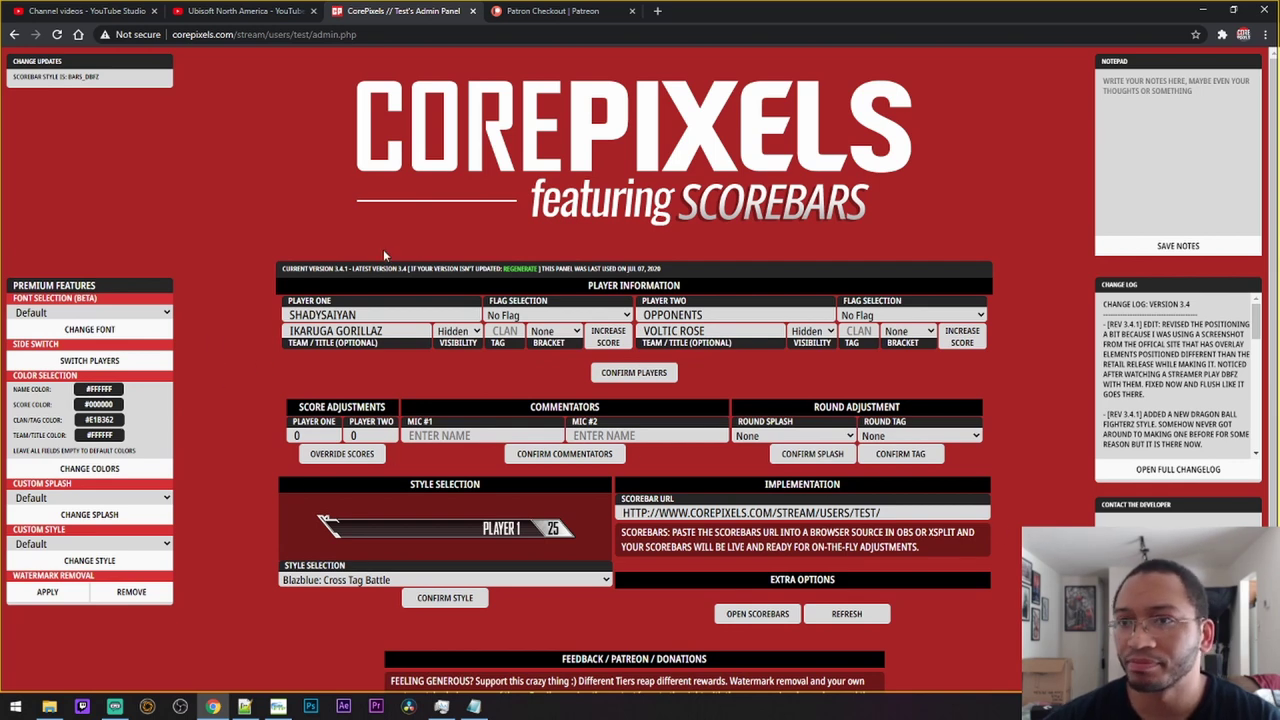
Review the Patreon checkout tiers, return to the admin panel tab, and switch away from the browser.
{"action": "left_click", "coordinate": [523, 15]}
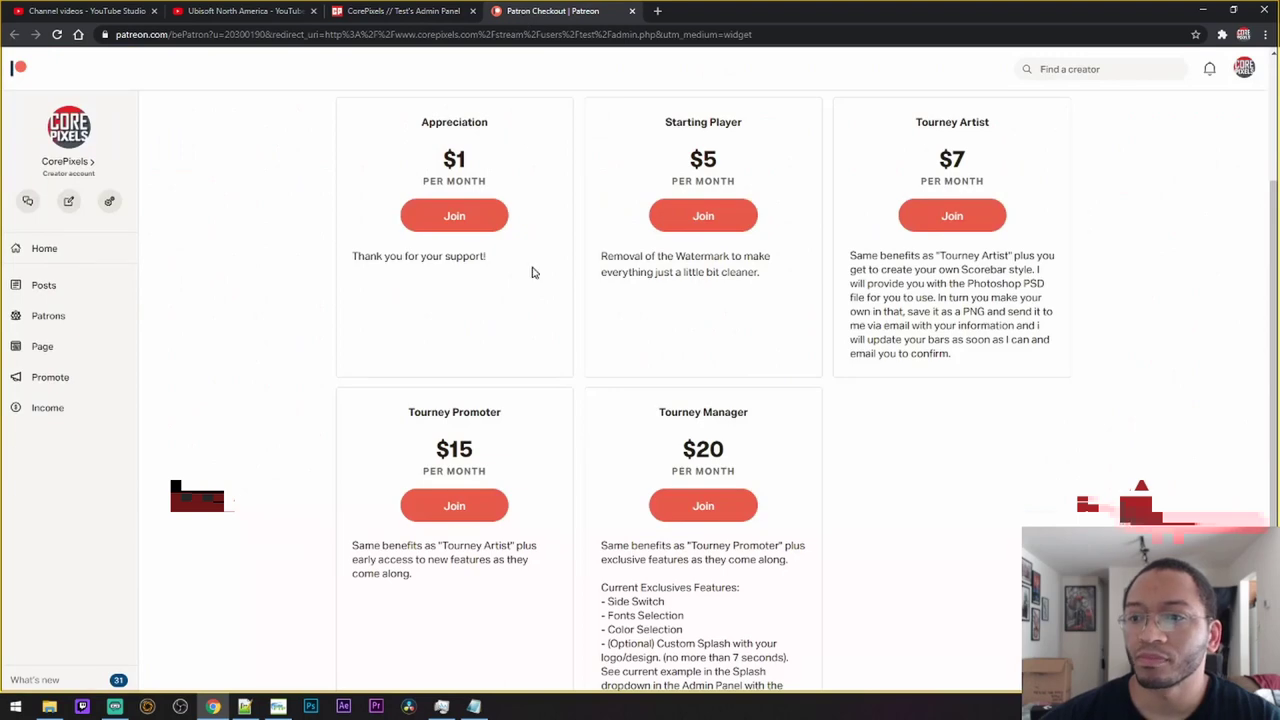
{"action": "scroll", "coordinate": [576, 400], "scroll_direction": "down", "scroll_amount": 1}
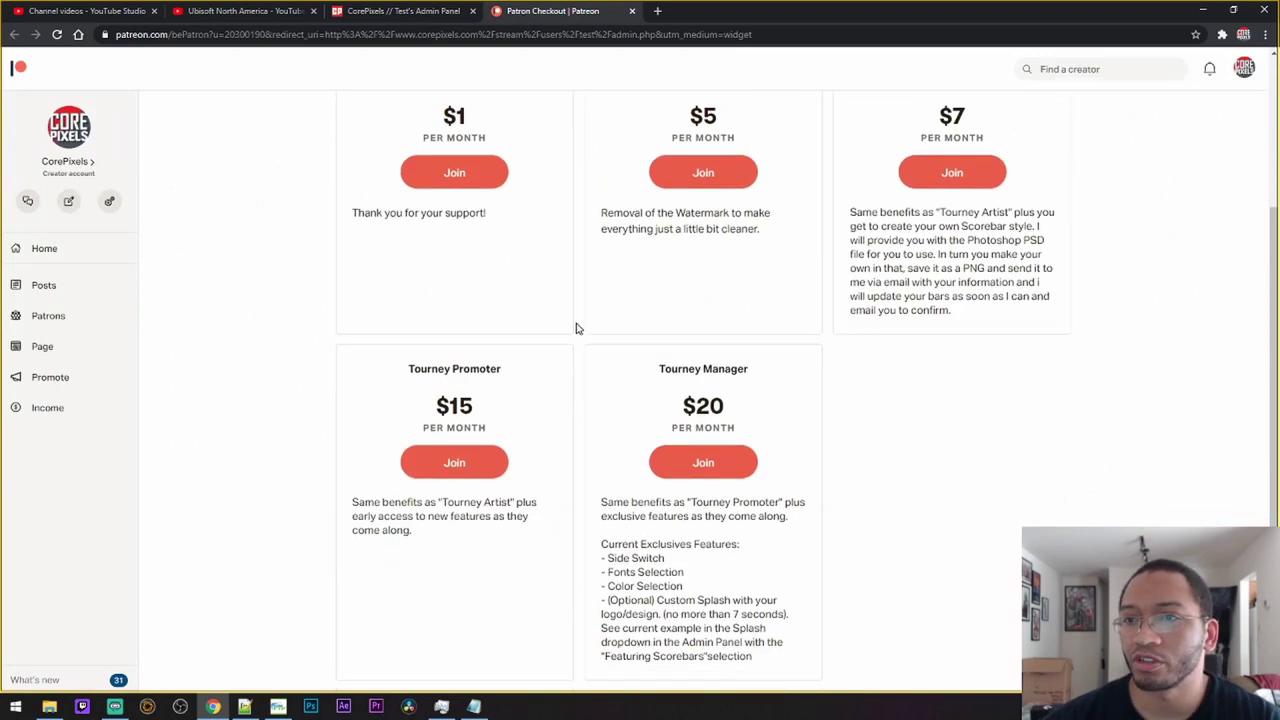
{"action": "key", "text": "ctrl+shift+Tab"}
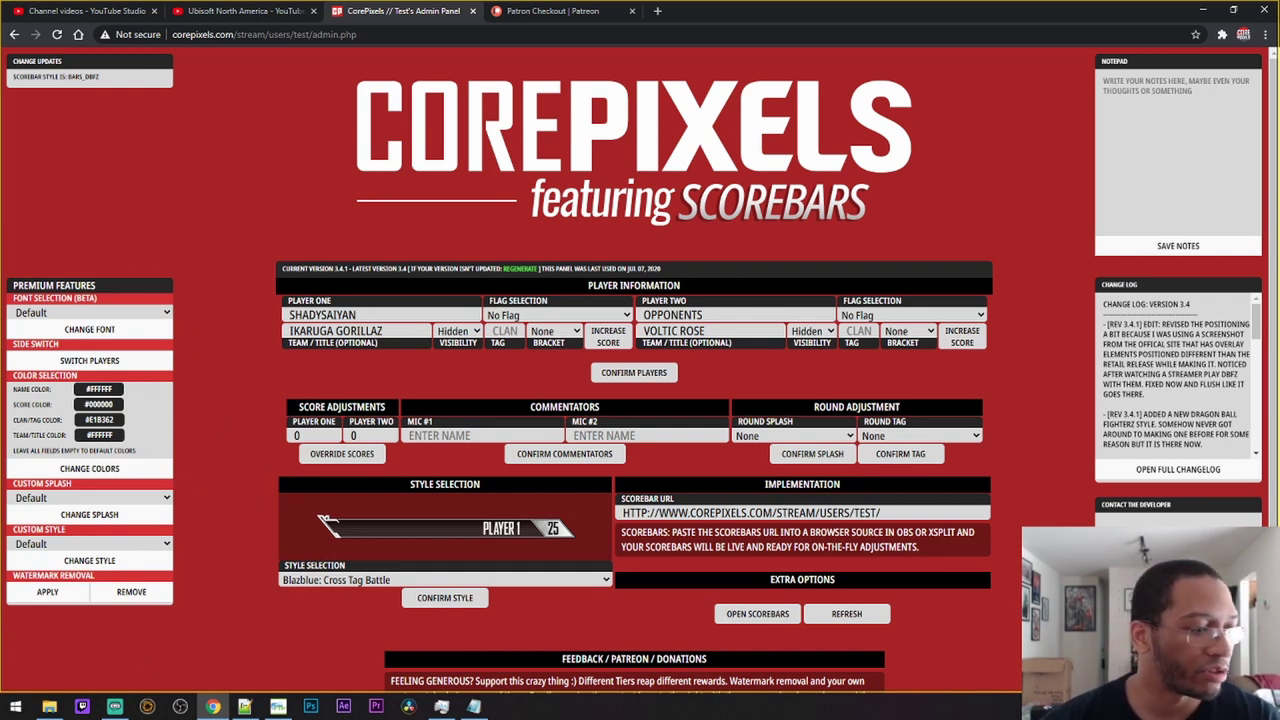
{"action": "key", "text": "alt+Tab"}
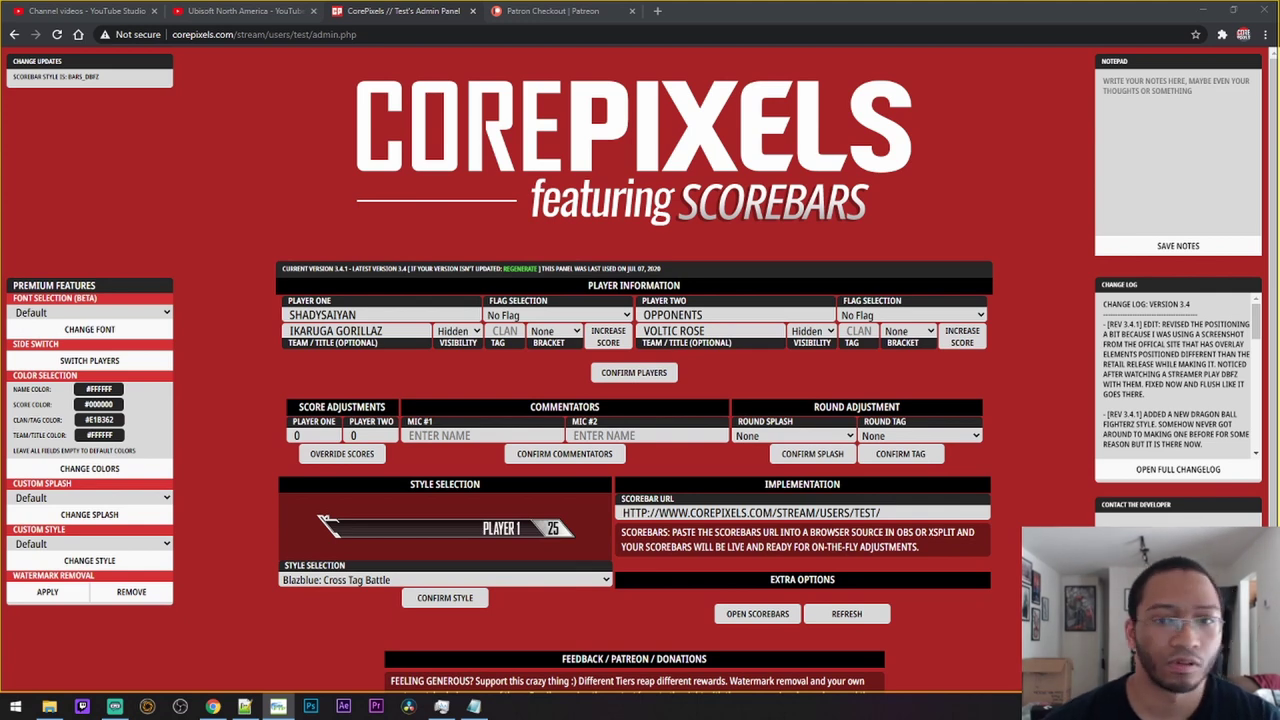
Reload the admin panel, confirming form resubmission and reloading its address, then reload it again.
{"action": "left_click", "coordinate": [57, 34]}
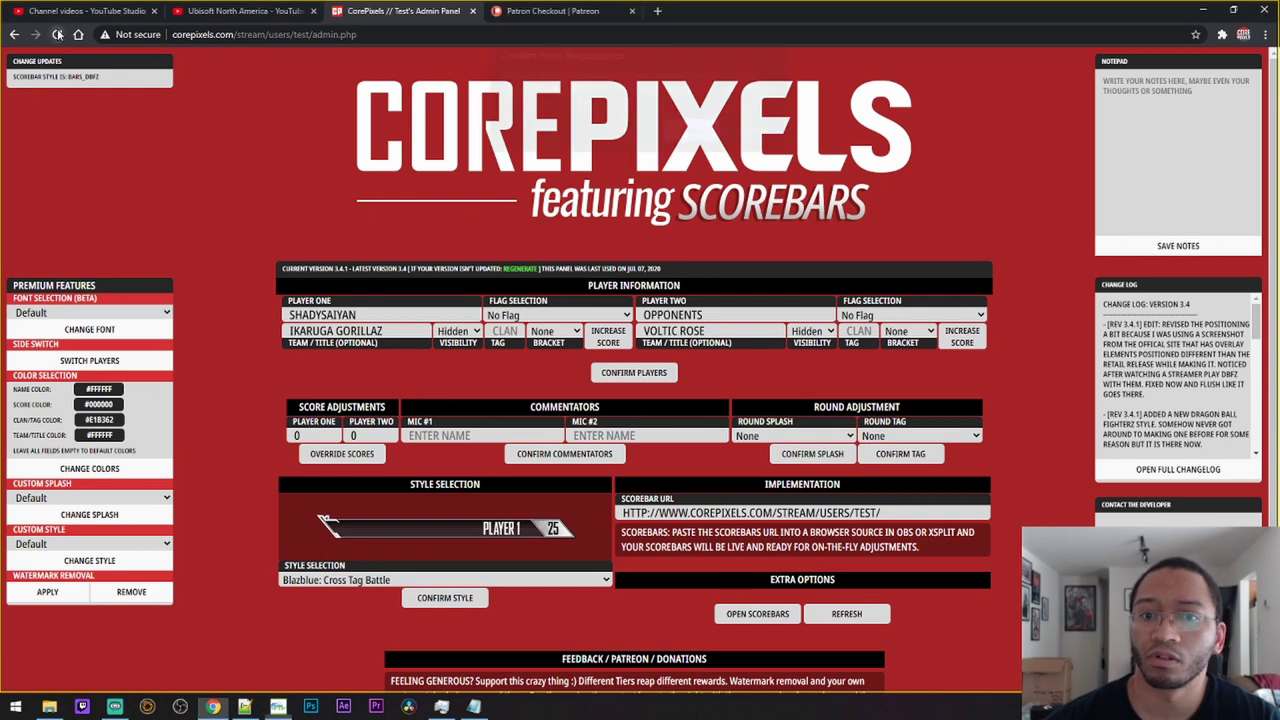
{"action": "left_click", "coordinate": [755, 134]}
{"action": "left_click", "coordinate": [310, 37]}
{"action": "key", "text": "Return"}
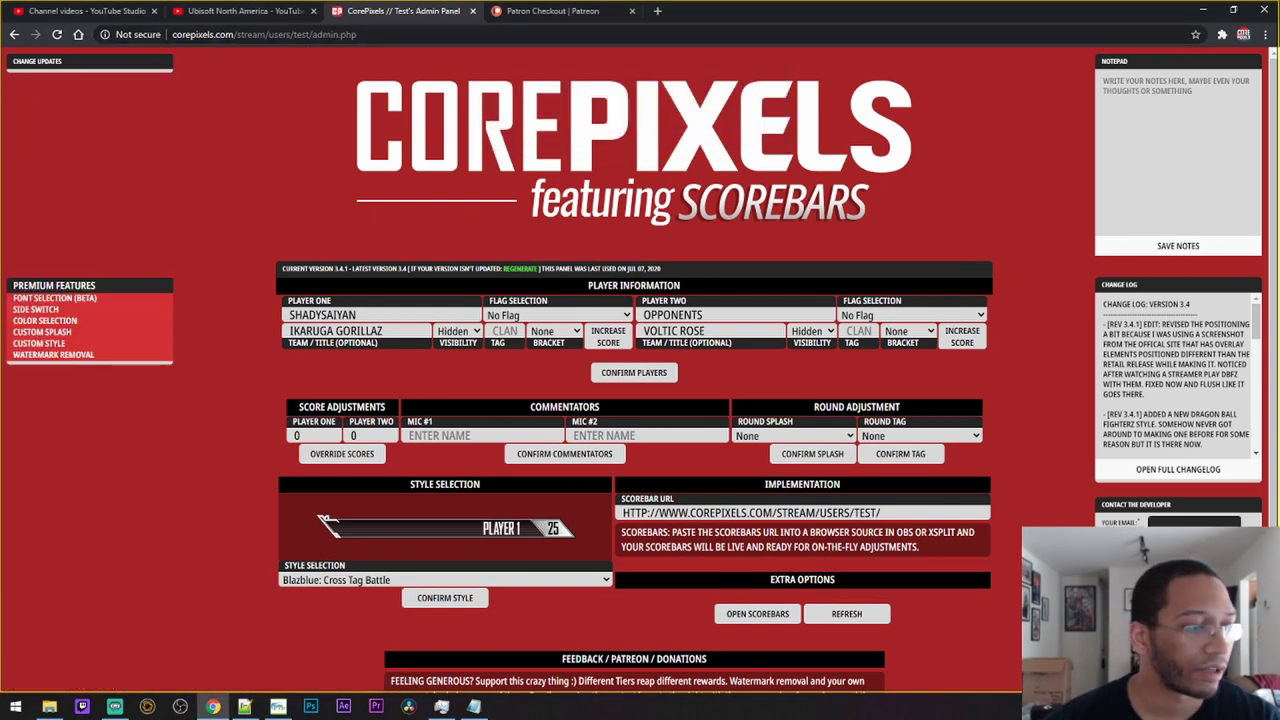
{"action": "key", "text": "alt+Tab"}
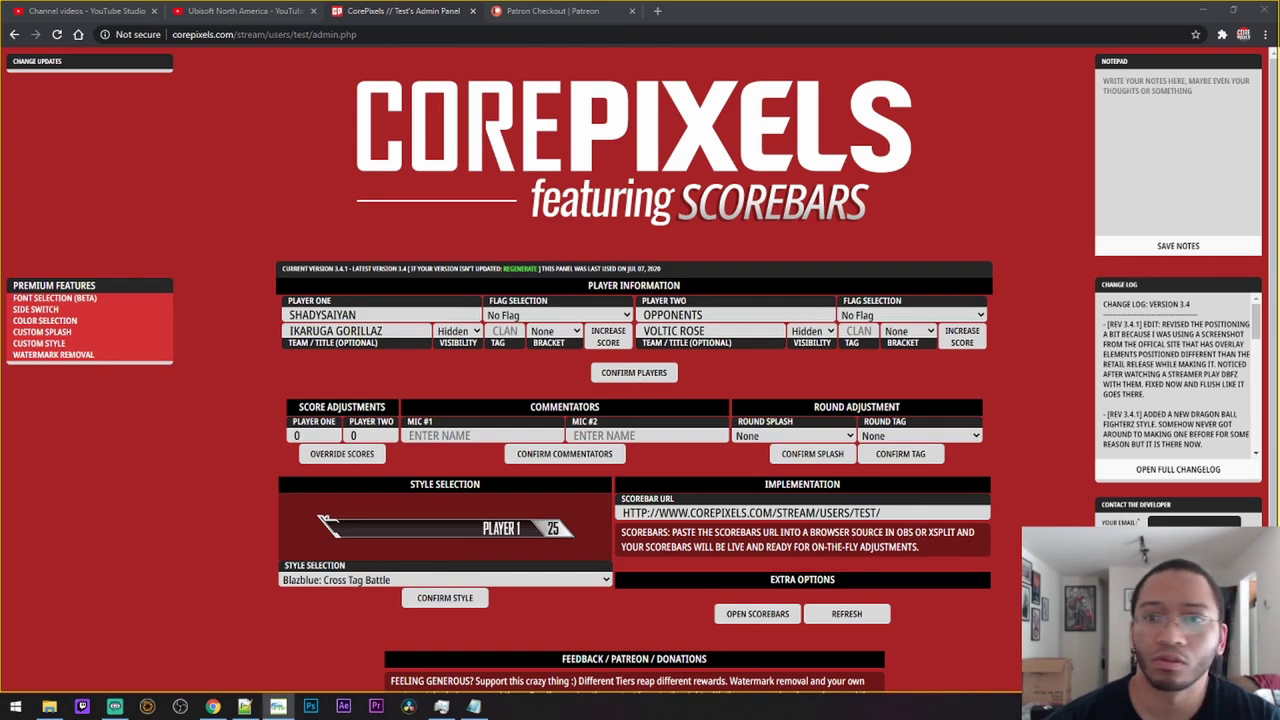
{"action": "left_click", "coordinate": [57, 34]}
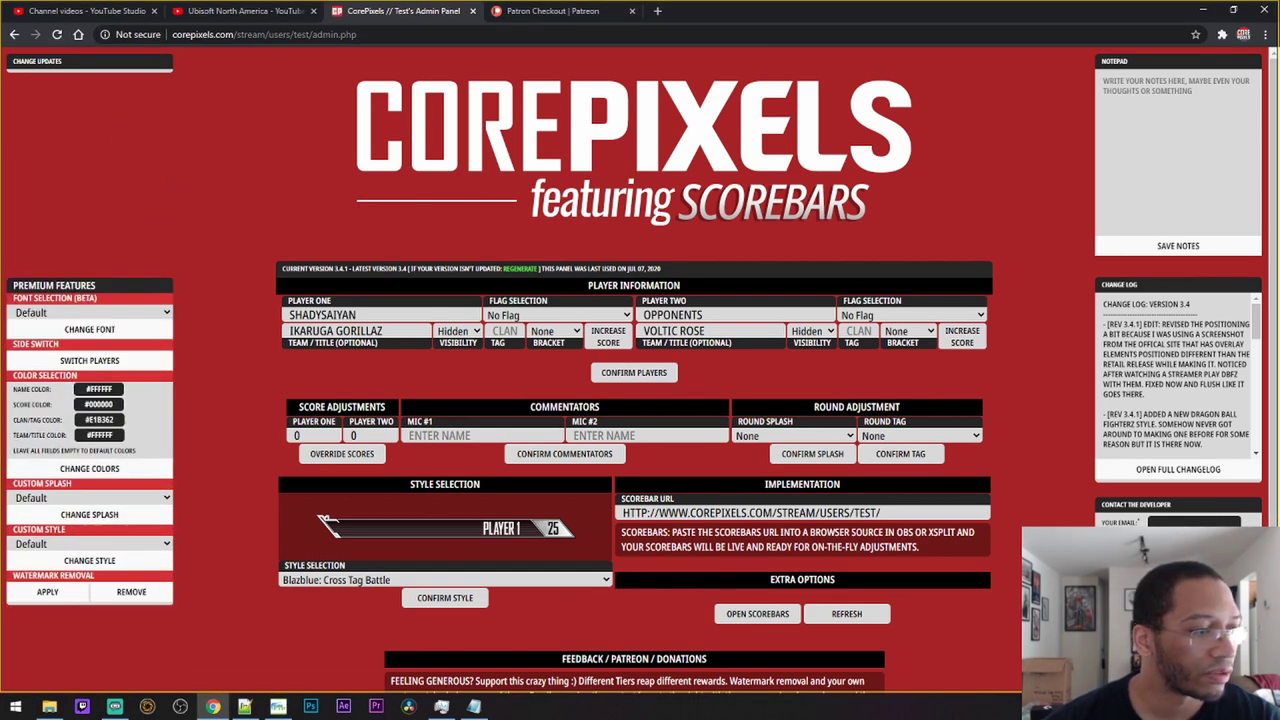
Peek at the Patreon tab, return, and check the Font Selection list, leaving it on Default.
{"action": "key", "text": "alt+Tab"}
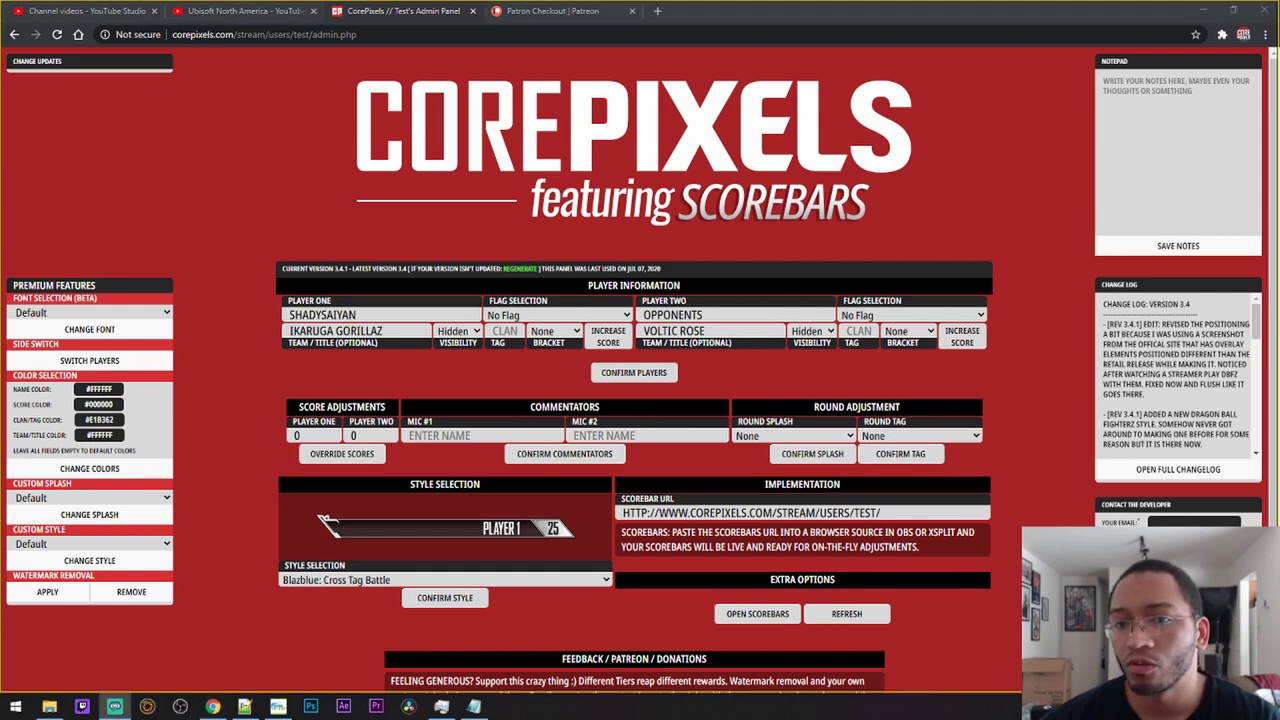
{"action": "left_click", "coordinate": [575, 10]}
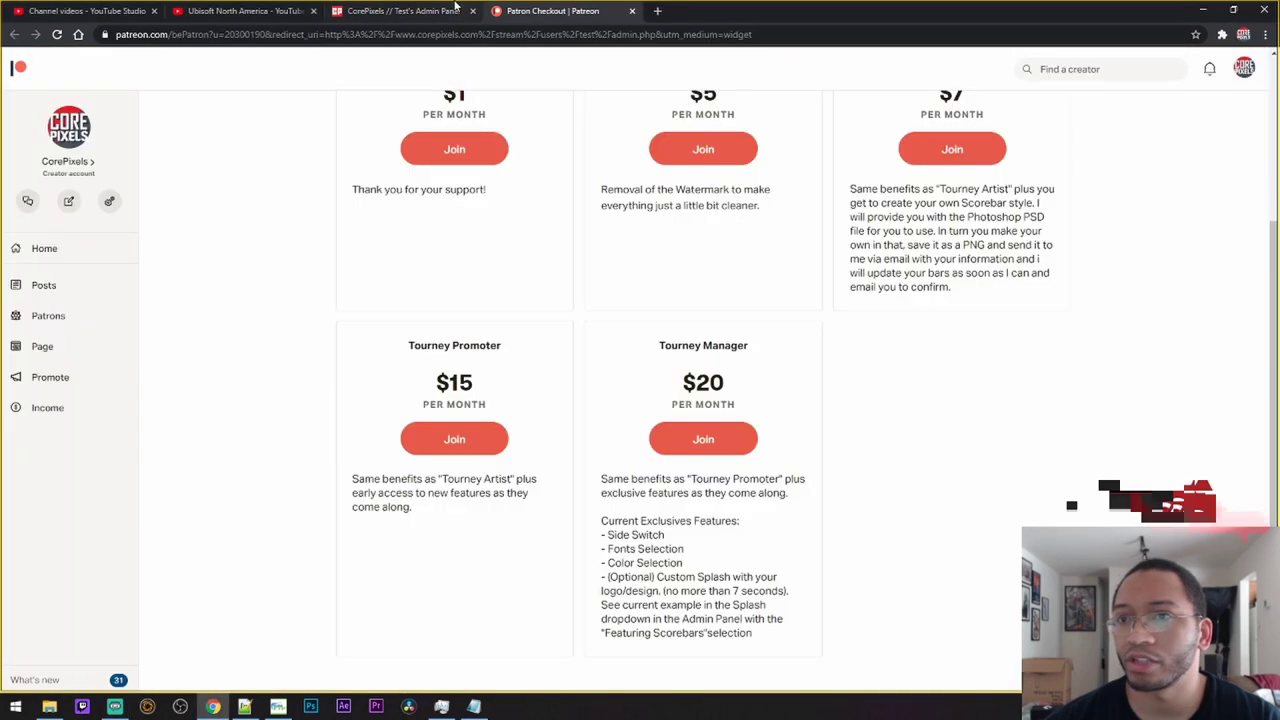
{"action": "key", "text": "ctrl+shift+Tab"}
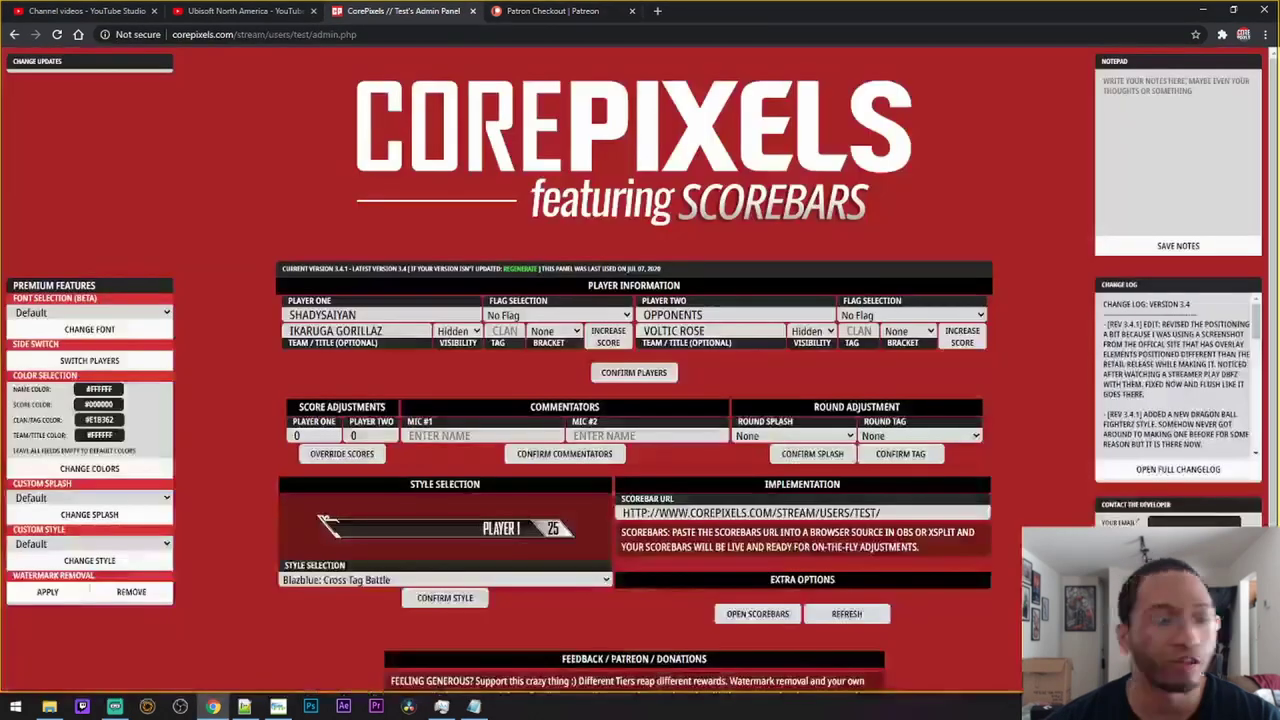
{"action": "left_click", "coordinate": [100, 312]}
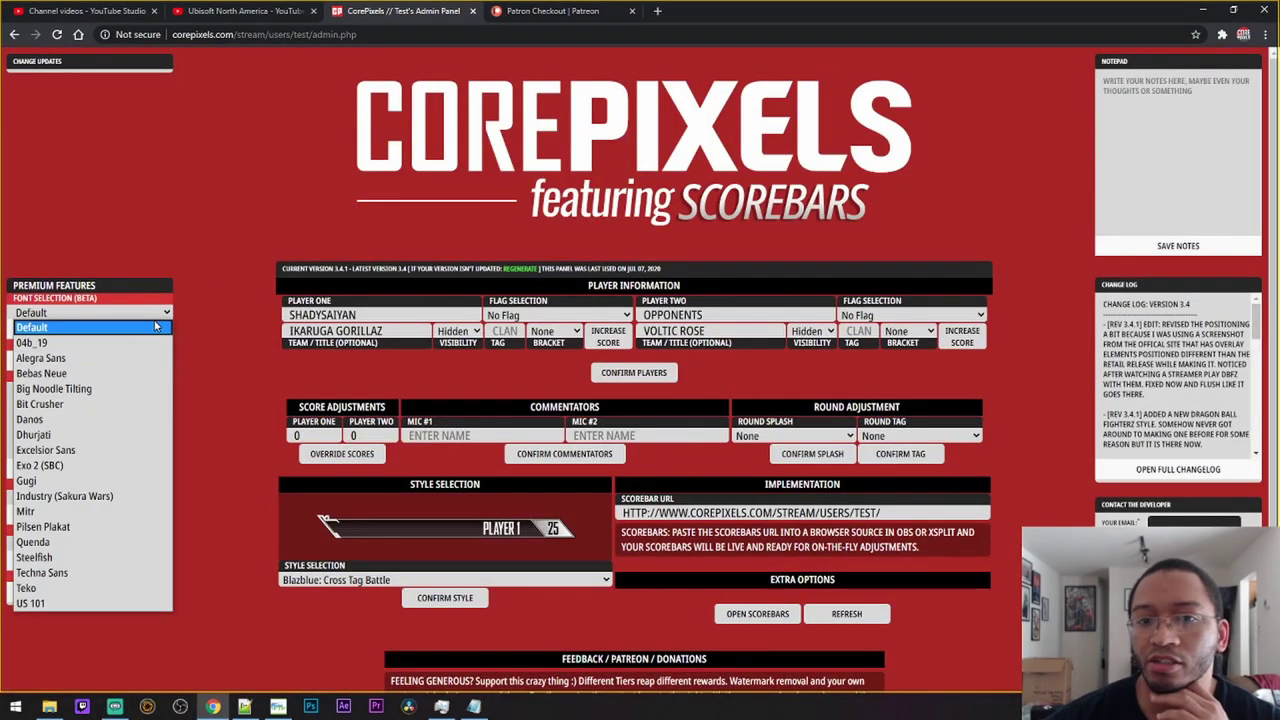
{"action": "left_click", "coordinate": [165, 313]}
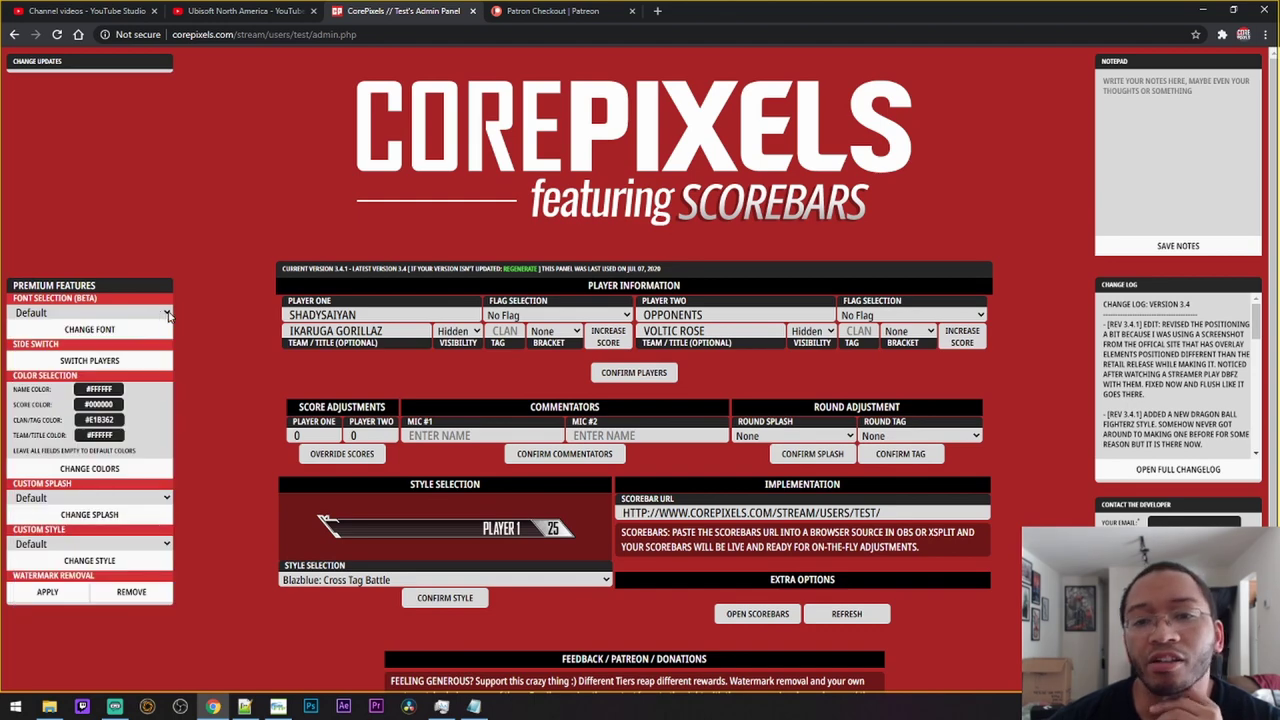
{"action": "left_click", "coordinate": [168, 314]}
{"action": "left_click", "coordinate": [168, 314]}
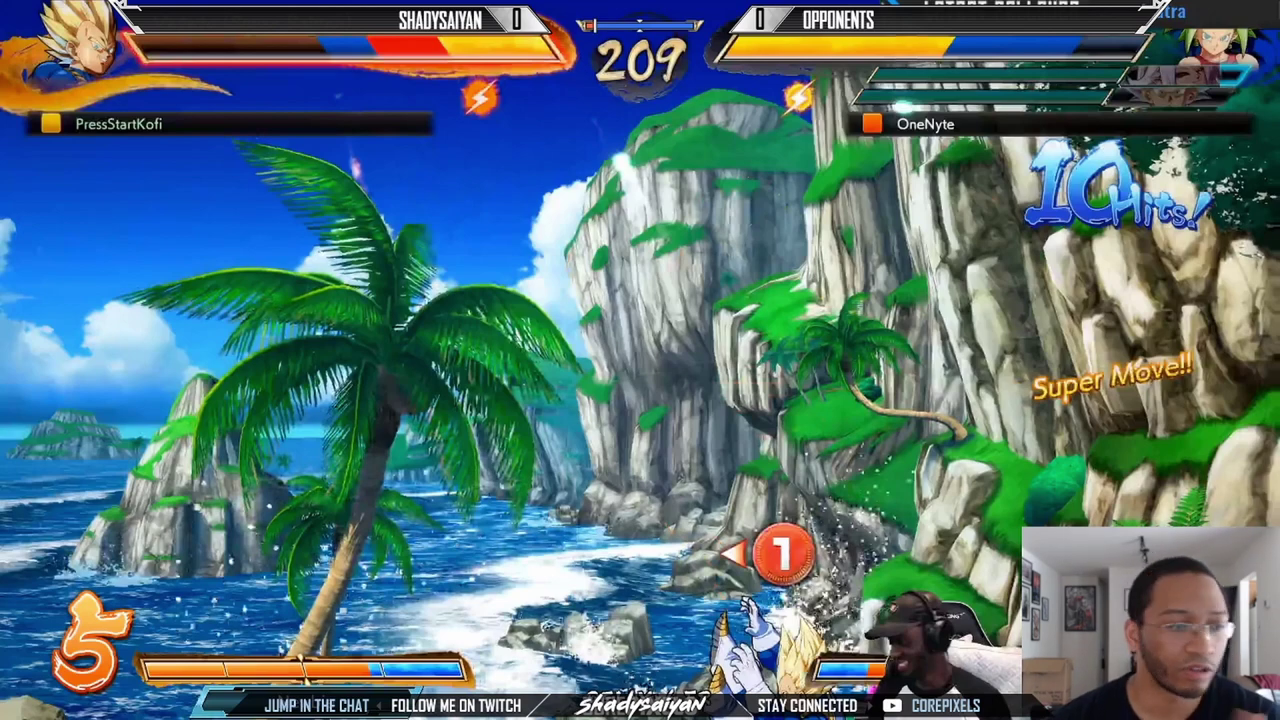
Swap OPPONENTS and SHADYSAIYAN between player sides with Switch Players, then swap them back.
{"action": "key", "text": "alt+Tab"}
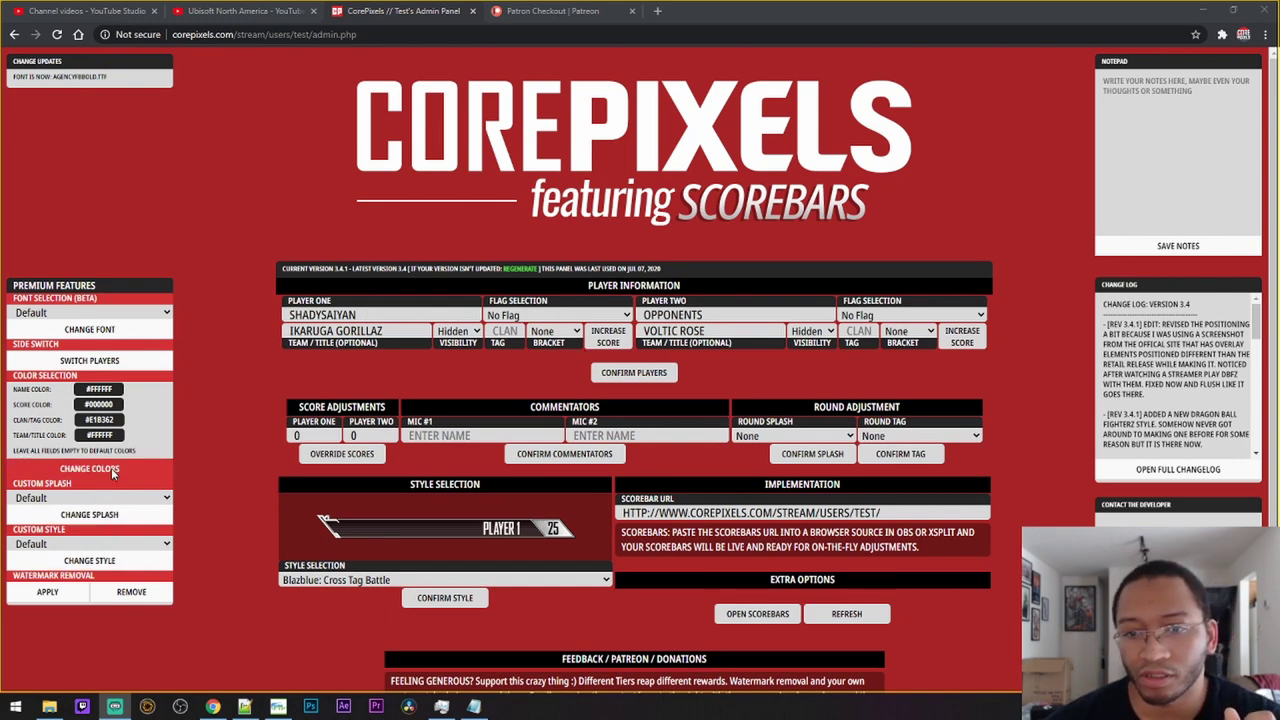
{"action": "left_click", "coordinate": [101, 362]}
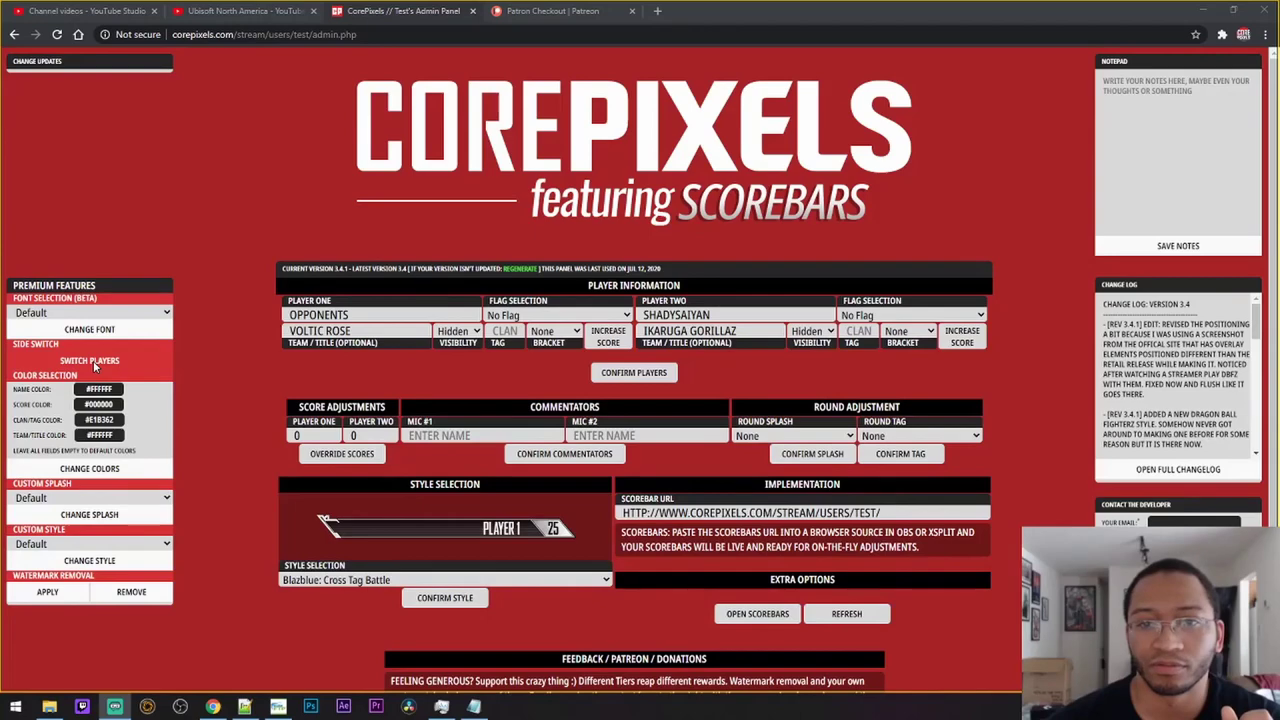
{"action": "left_click", "coordinate": [89, 360]}
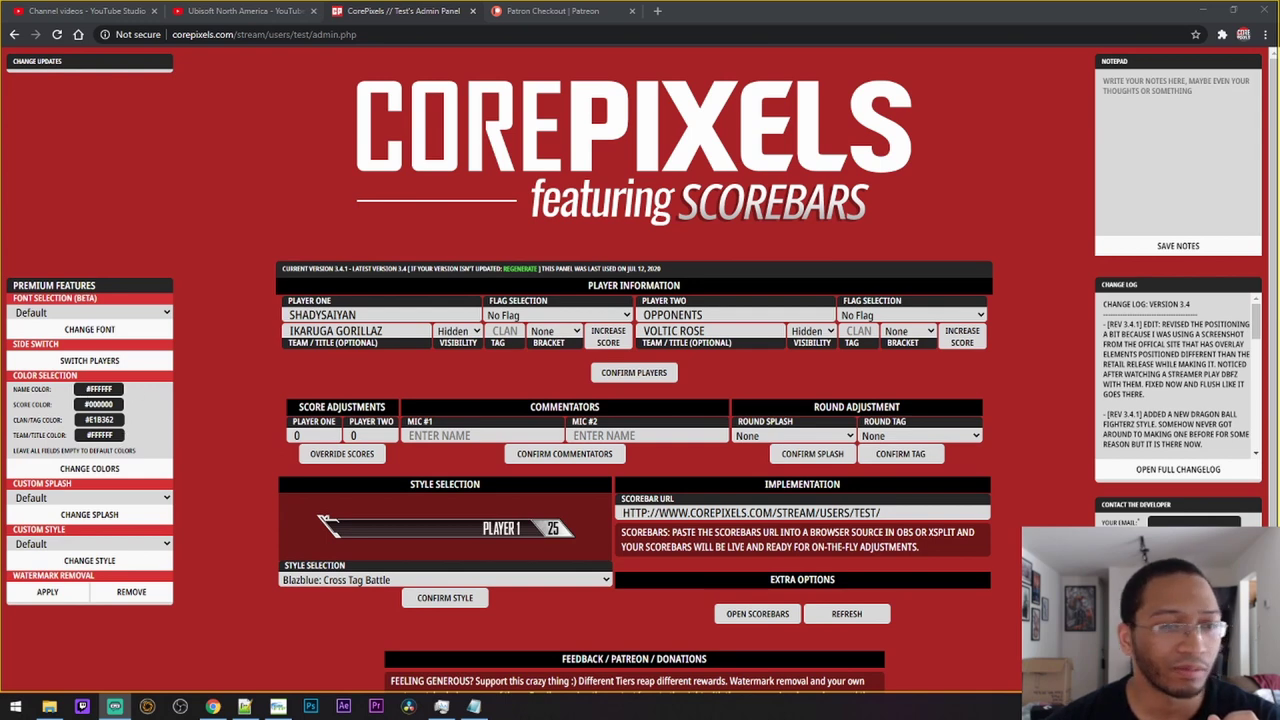
Set the name colour to #FF0000 and the score colour to #0FFFF0.
{"action": "double_click", "coordinate": [99, 389]}
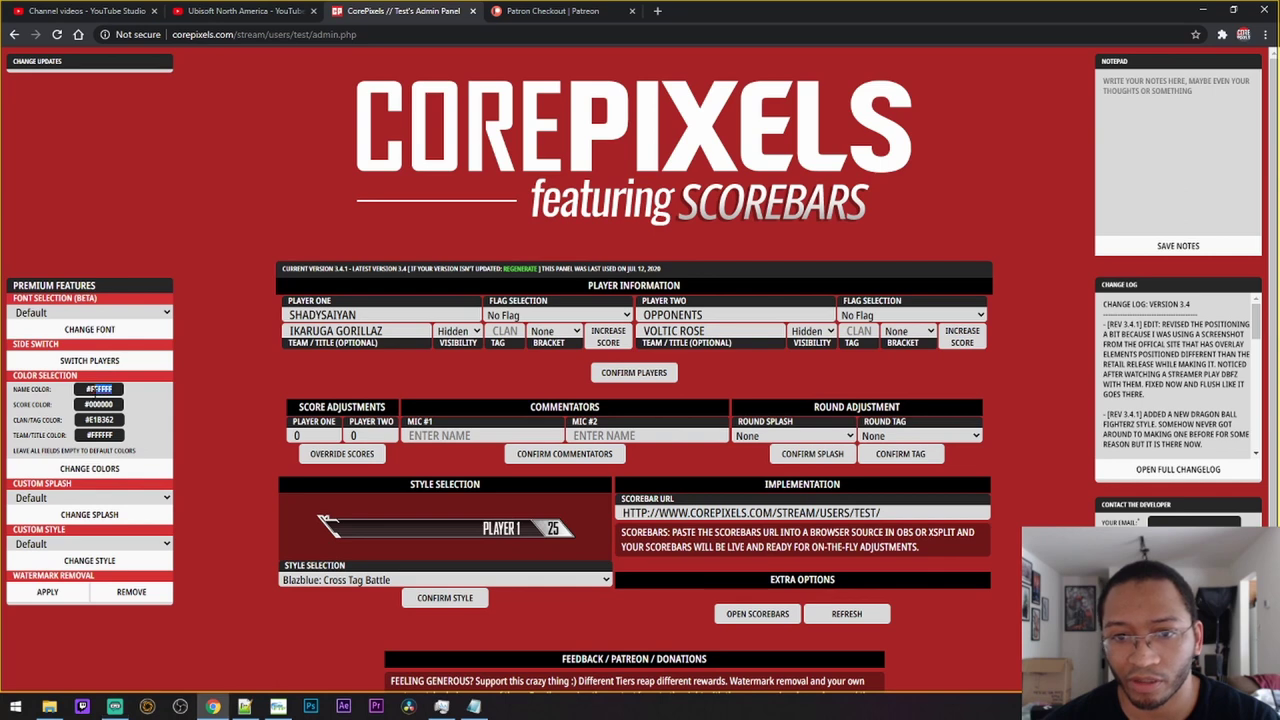
{"action": "type", "text": "#FF0000"}
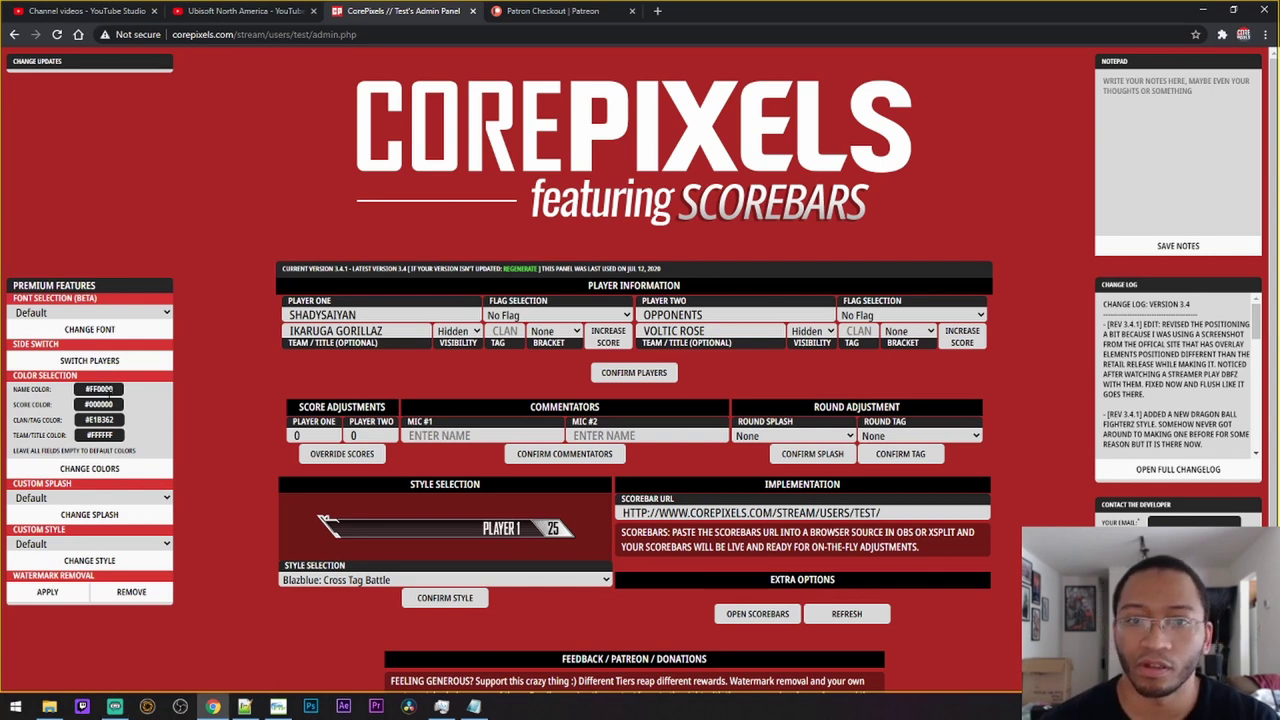
{"action": "key", "text": "BackSpace"}
{"action": "type", "text": "0"}
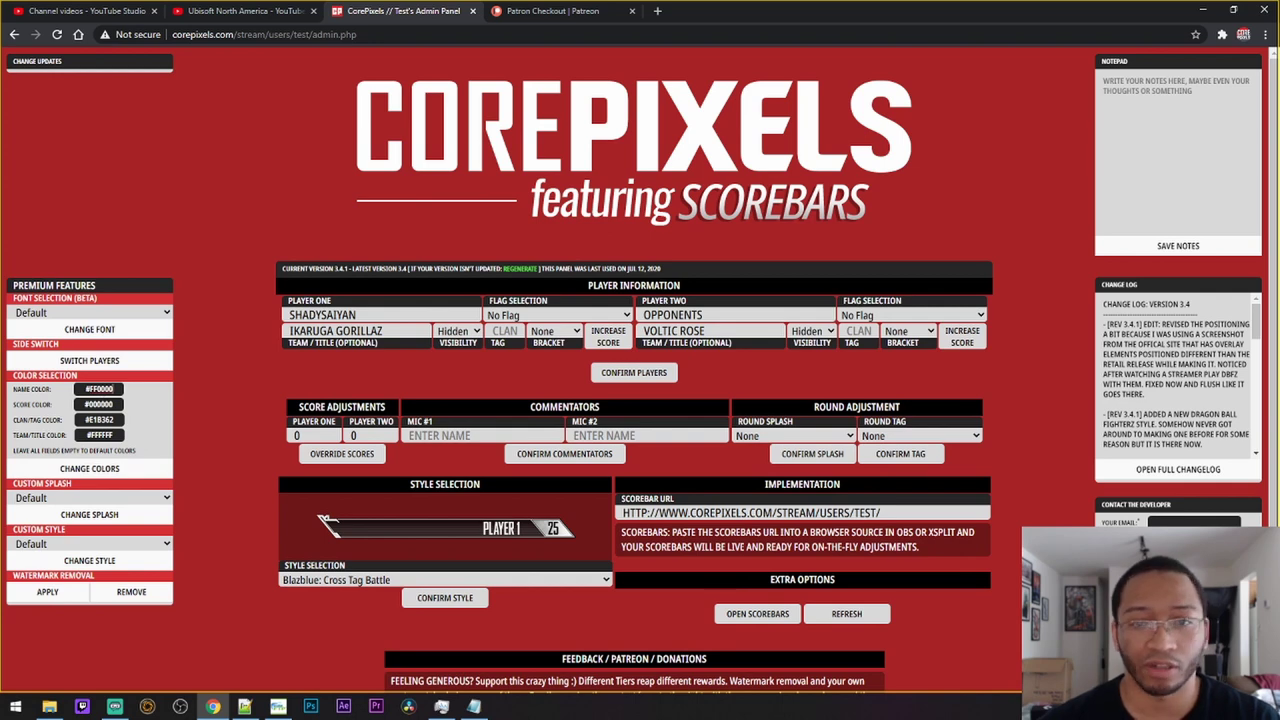
{"action": "left_click_drag", "start_coordinate": [118, 404], "coordinate": [88, 405]}
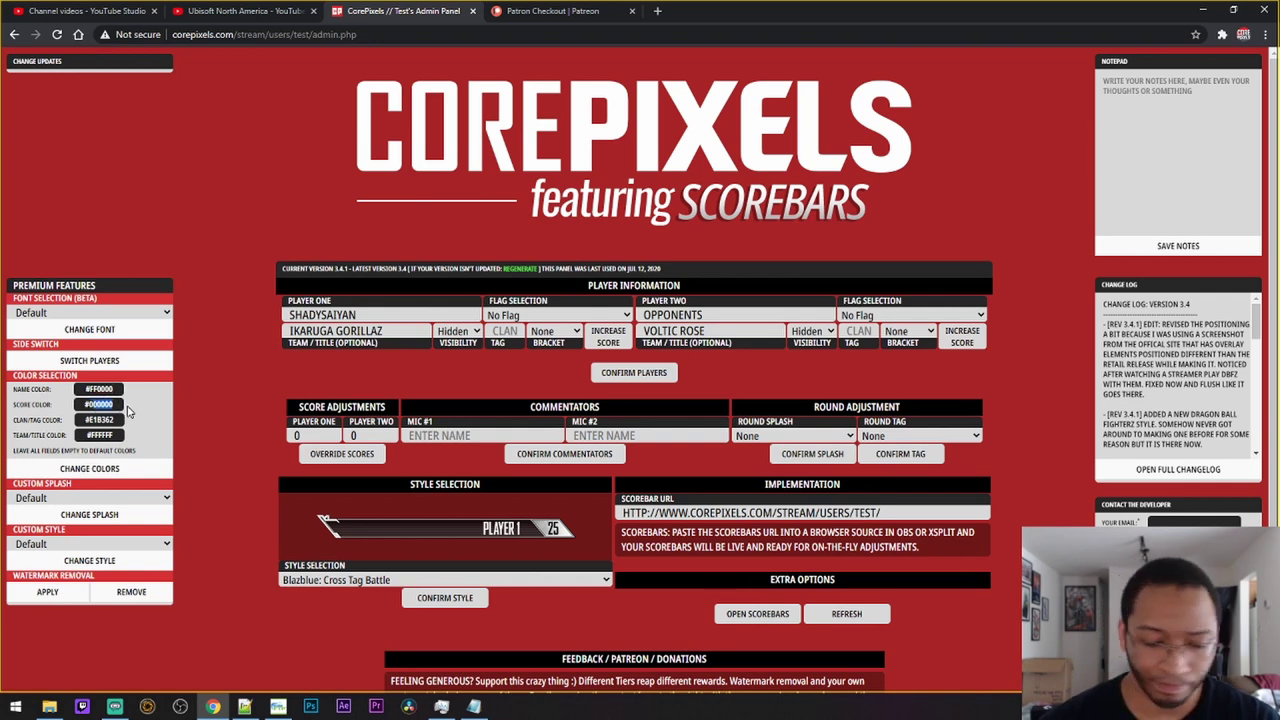
{"action": "type", "text": "#0FFF"}
{"action": "type", "text": "F"}
{"action": "type", "text": "0"}
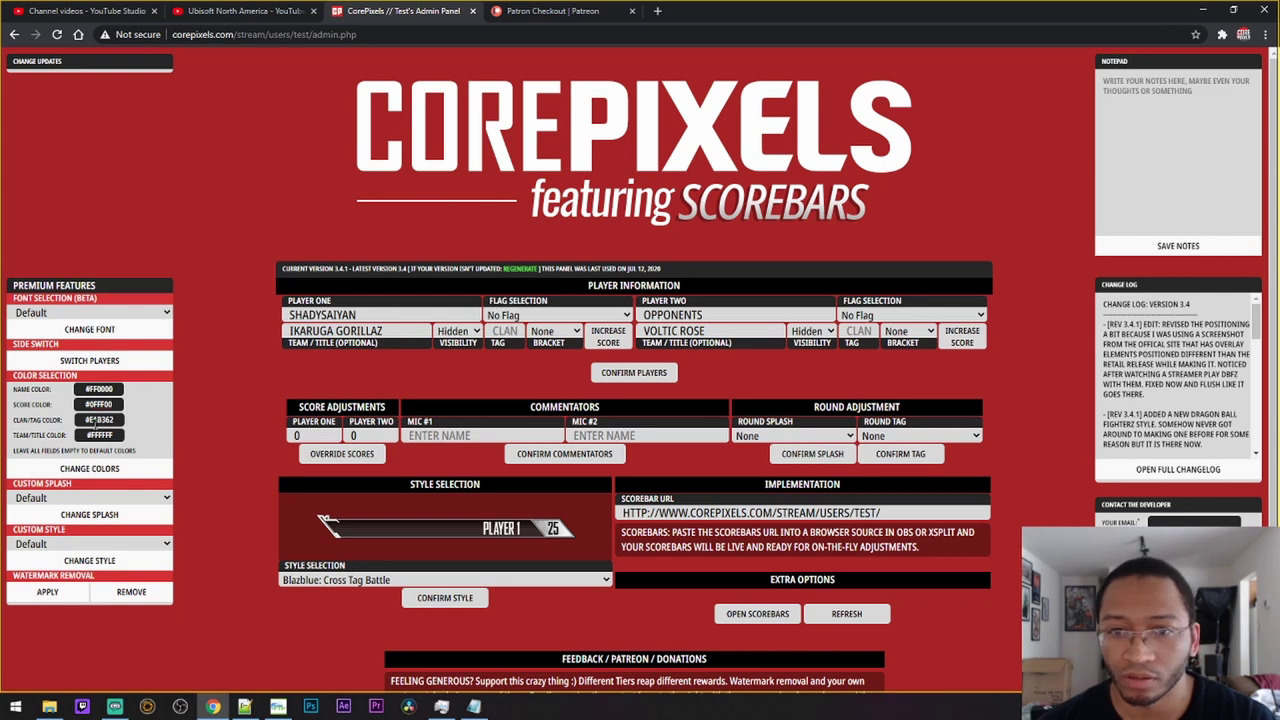
Set clan/tag colour to #252525 and team/title to 00FFFF, then apply the custom colours.
{"action": "left_click_drag", "start_coordinate": [117, 419], "coordinate": [88, 420]}
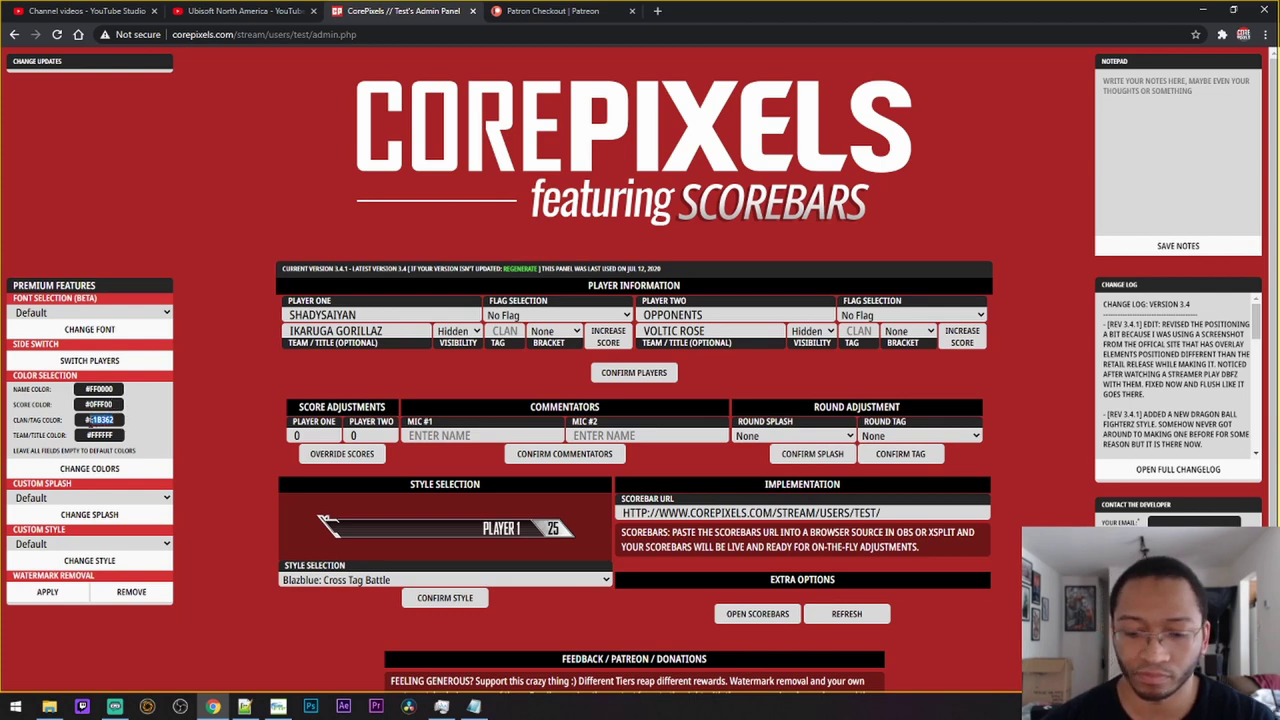
{"action": "key", "text": "BackSpace"}
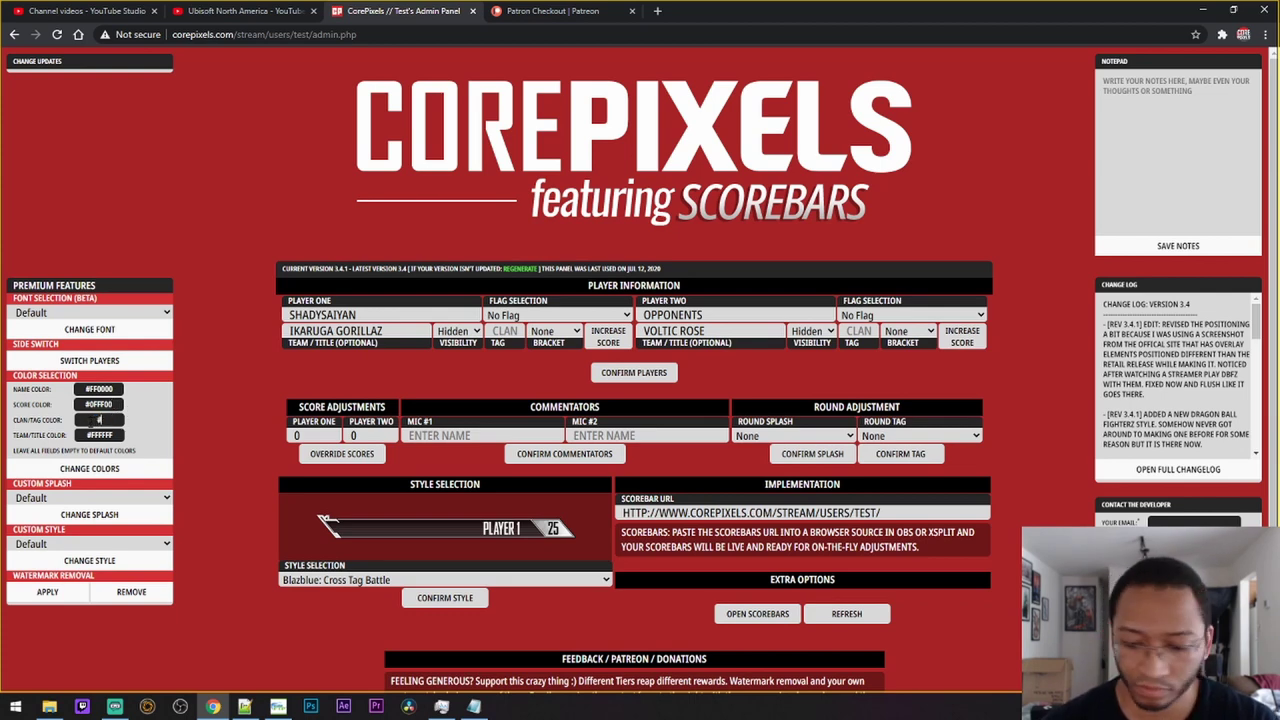
{"action": "type", "text": "#252525"}
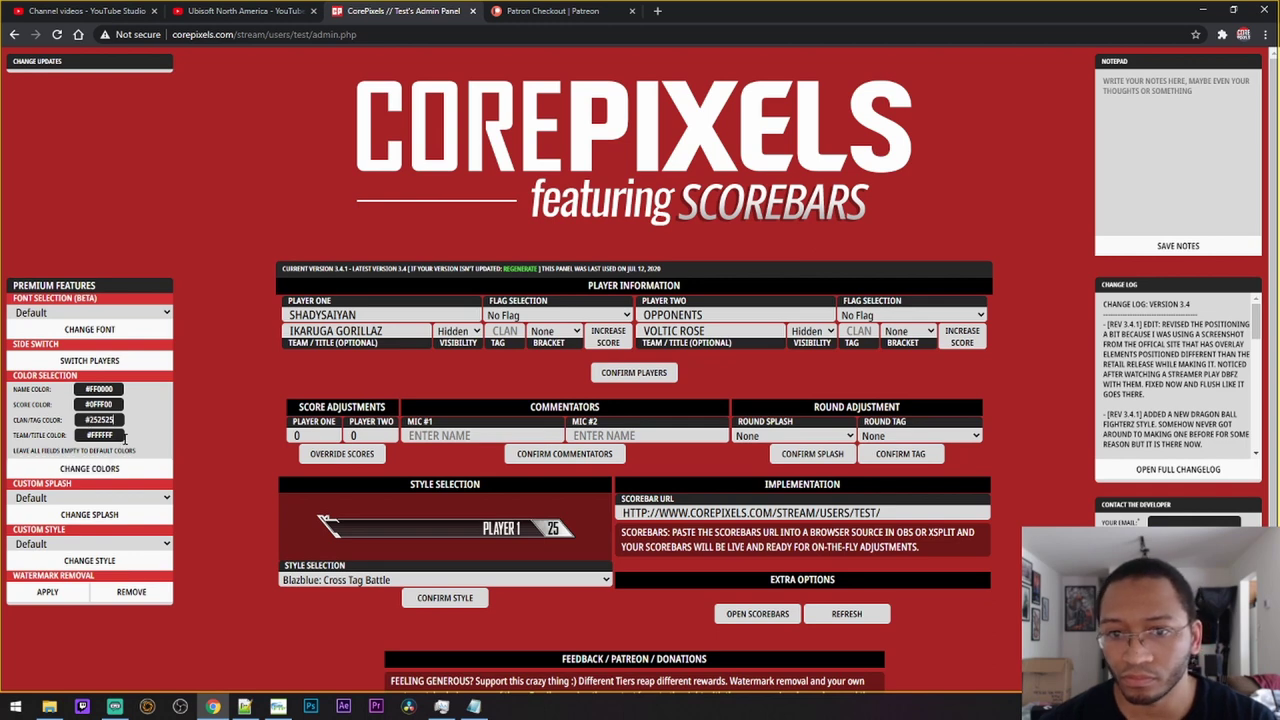
{"action": "left_click_drag", "start_coordinate": [124, 436], "coordinate": [100, 436]}
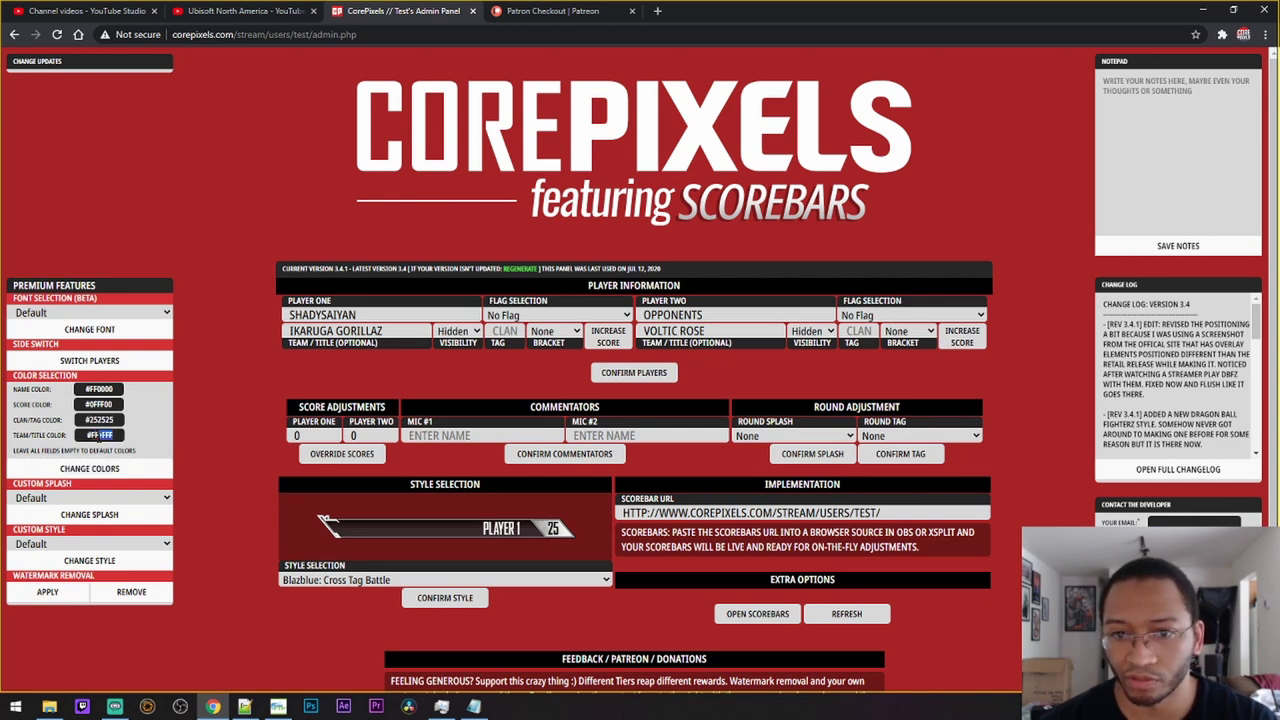
{"action": "key", "text": "BackSpace"}
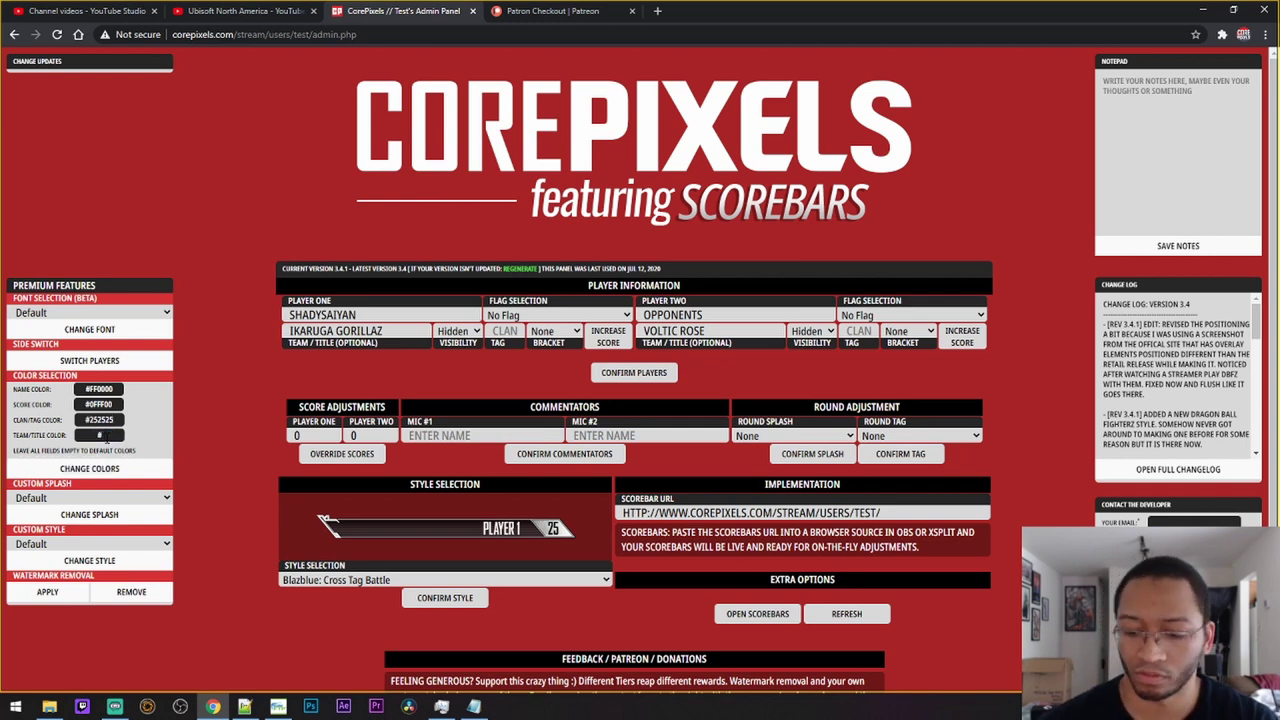
{"action": "type", "text": "00FFFF"}
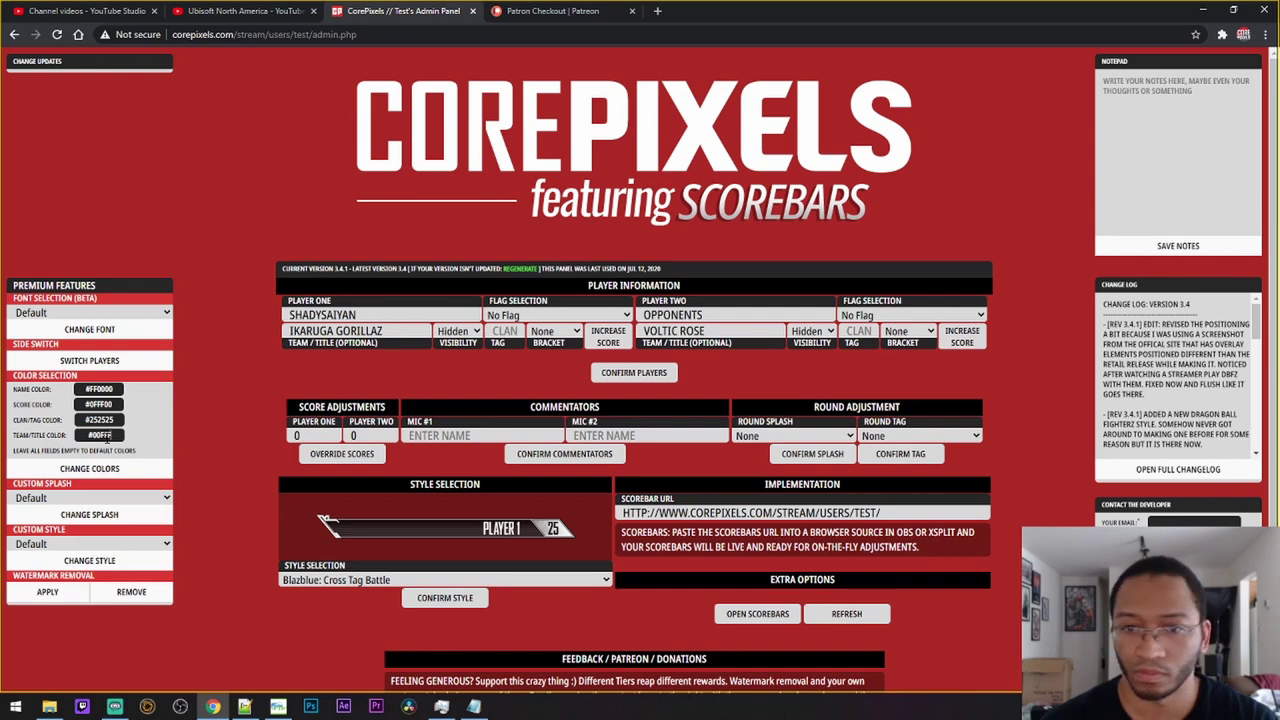
{"action": "left_click", "coordinate": [121, 467]}
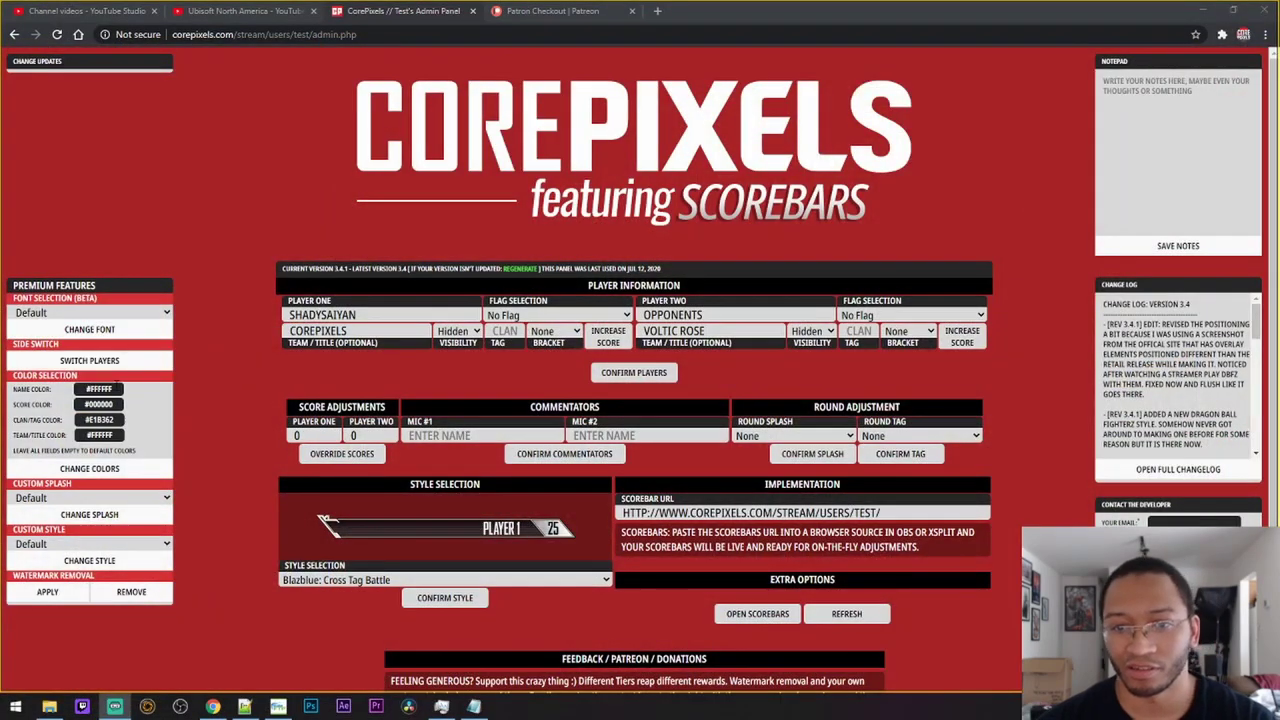
Blank out the Name, Score, Clan/Tag and Team/Title hex values and submit them.
{"action": "left_click", "coordinate": [98, 389]}
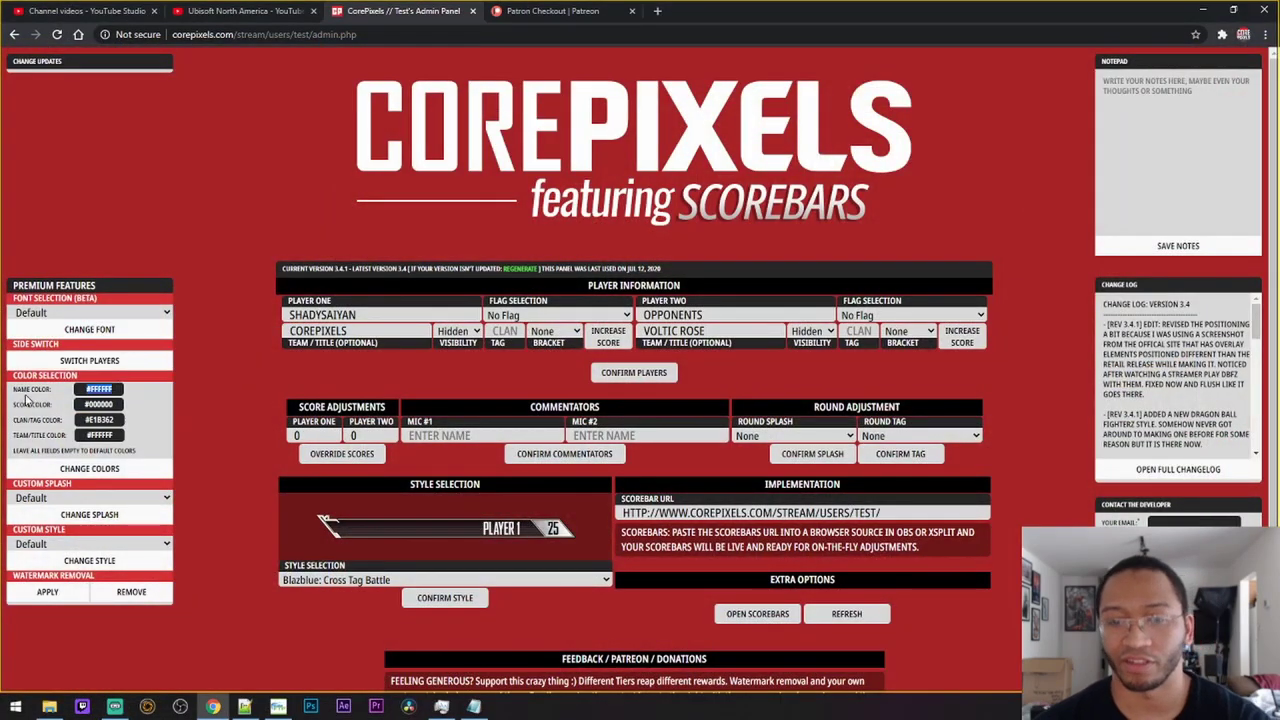
{"action": "key", "text": "ctrl+a"}
{"action": "key", "text": "BackSpace"}
{"action": "key", "text": "Tab"}
{"action": "key", "text": "BackSpace"}
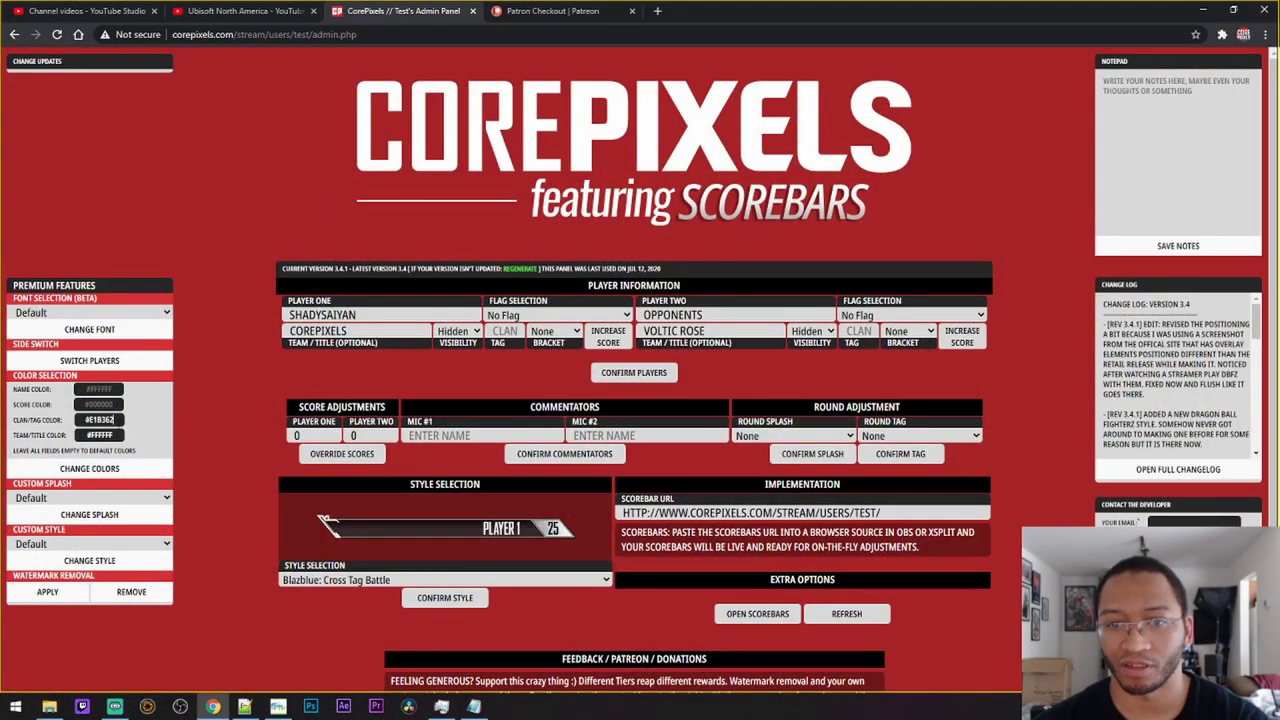
{"action": "key", "text": "Tab"}
{"action": "key", "text": "BackSpace"}
{"action": "key", "text": "Tab"}
{"action": "key", "text": "BackSpace"}
{"action": "left_click", "coordinate": [113, 467]}
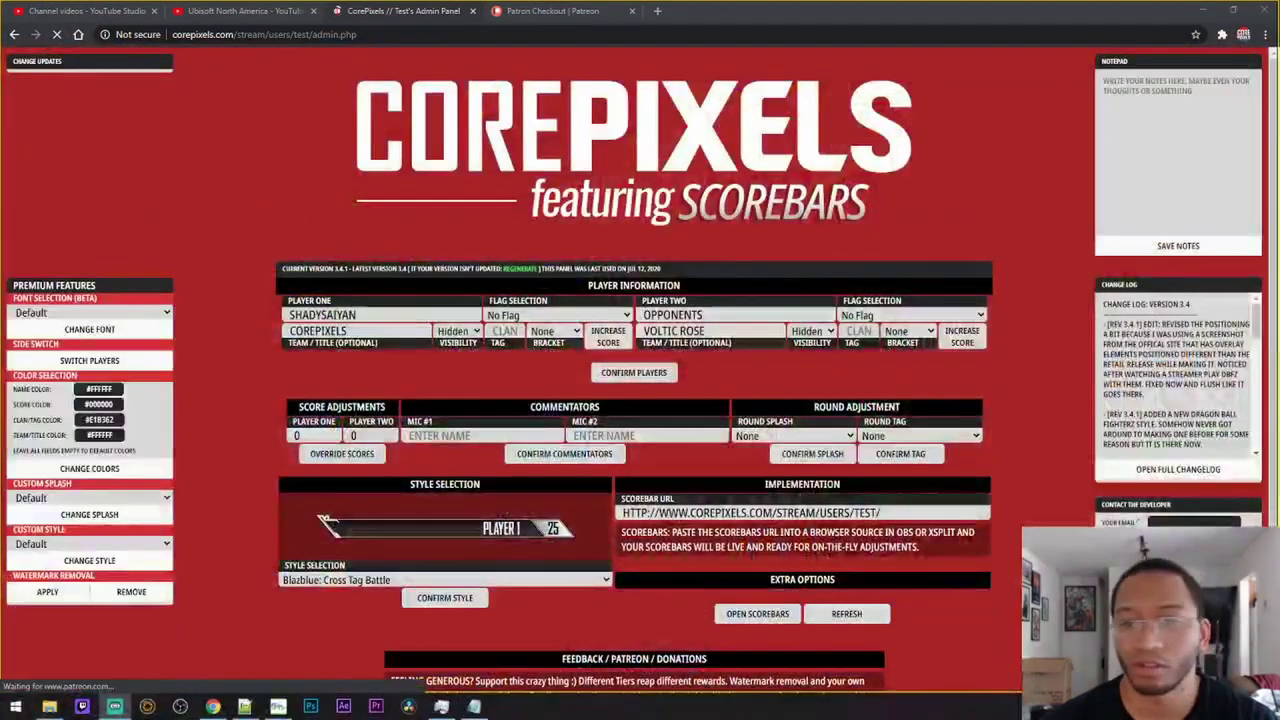
Choose Featuring Scorebars as the round splash, leaving the custom splash unchanged.
{"action": "left_click", "coordinate": [162, 501]}
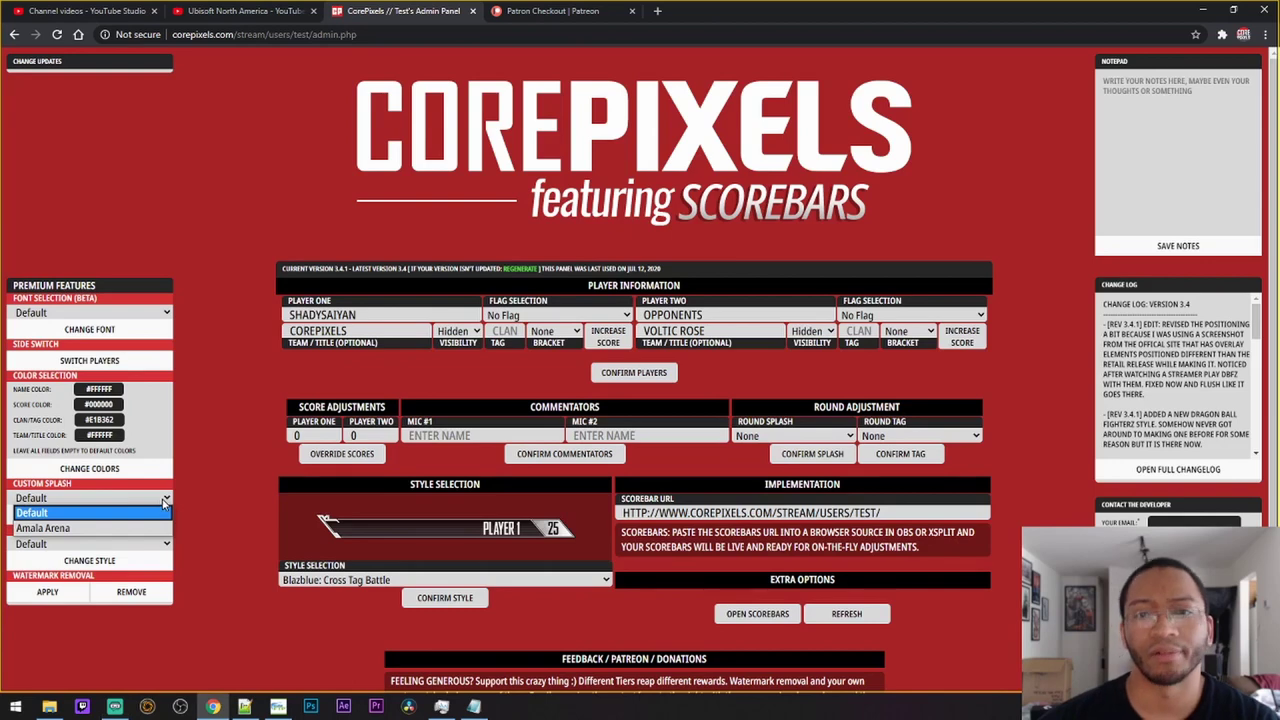
{"action": "left_click", "coordinate": [164, 499]}
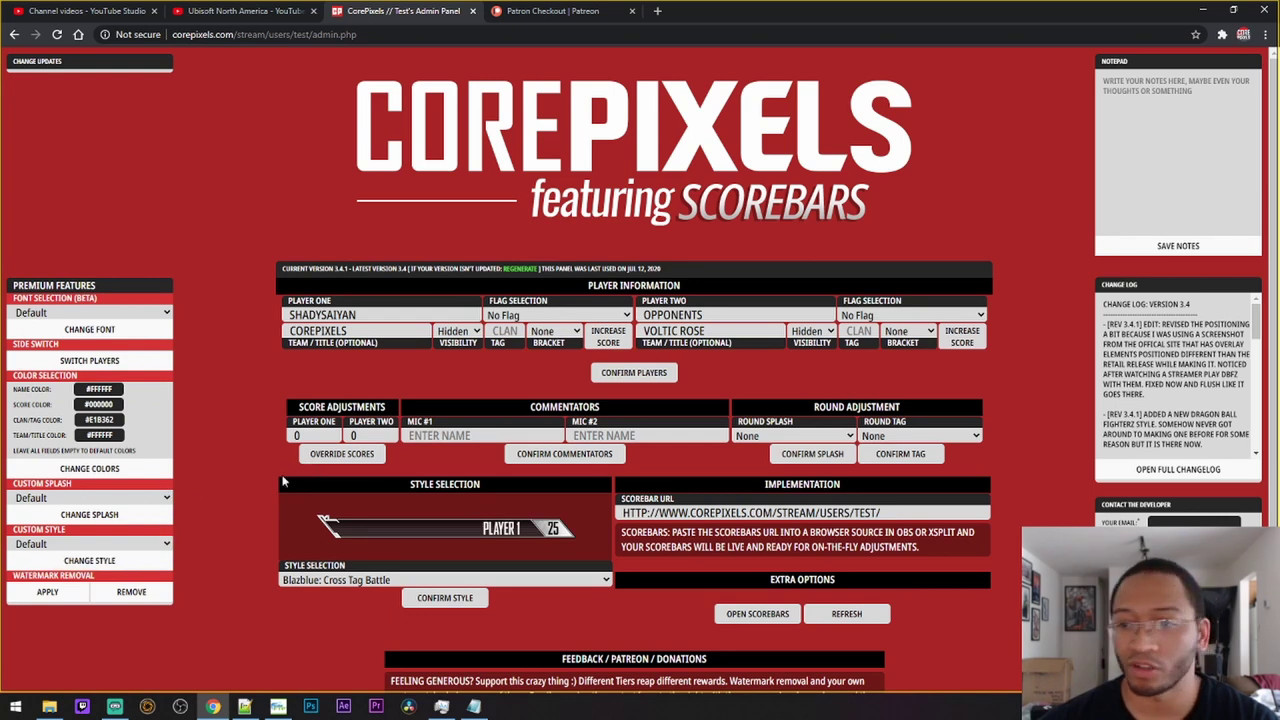
{"action": "left_click", "coordinate": [771, 437]}
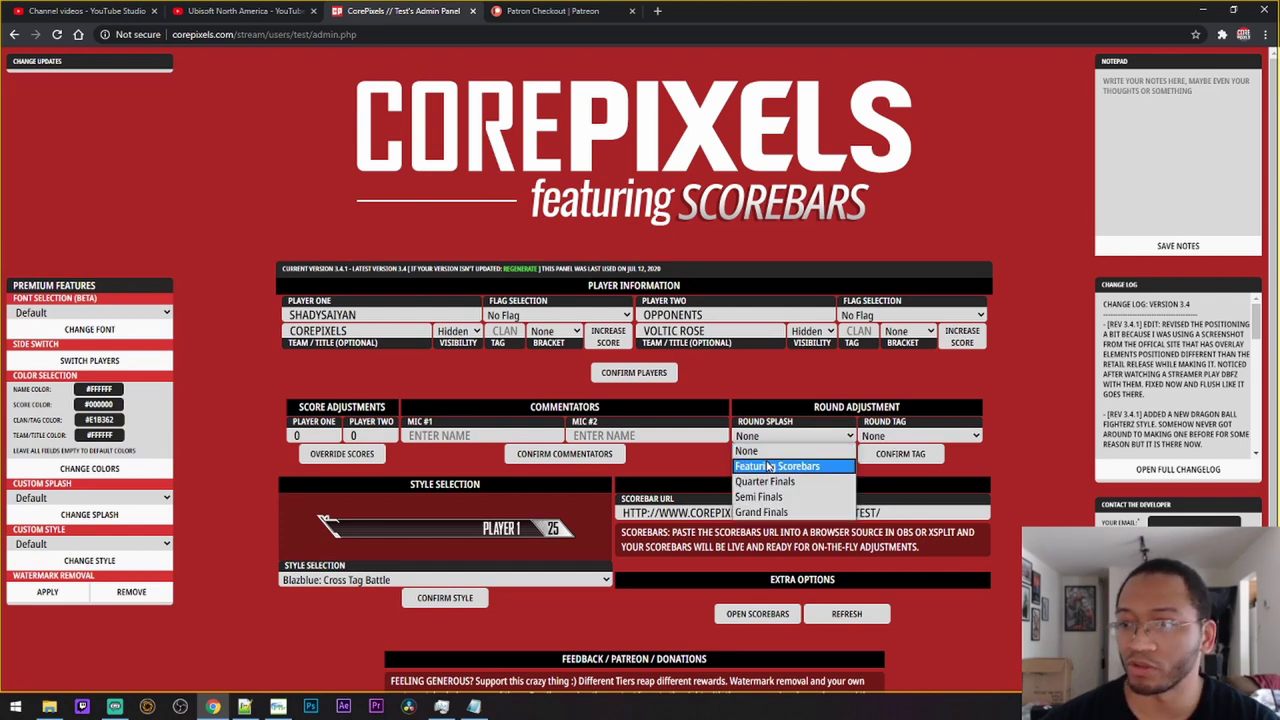
{"action": "left_click", "coordinate": [768, 466]}
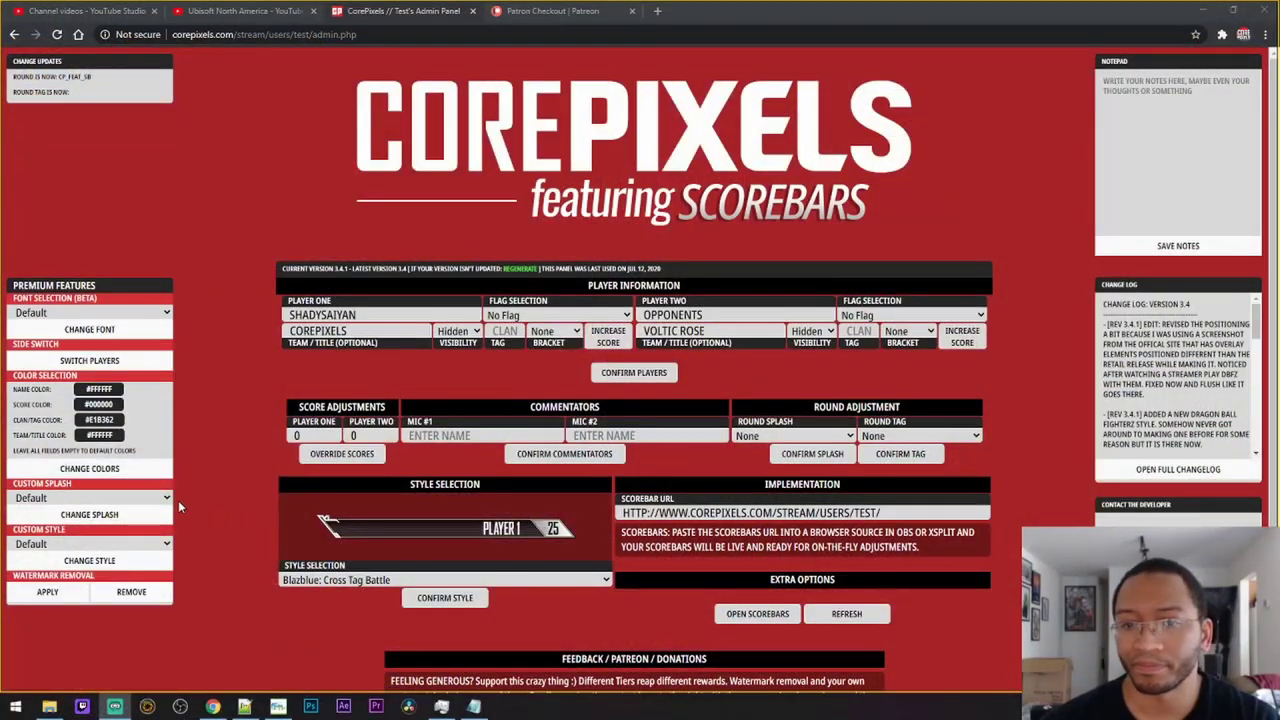
Select Amala Arena in the Custom Splash dropdown.
{"action": "left_click", "coordinate": [170, 497]}
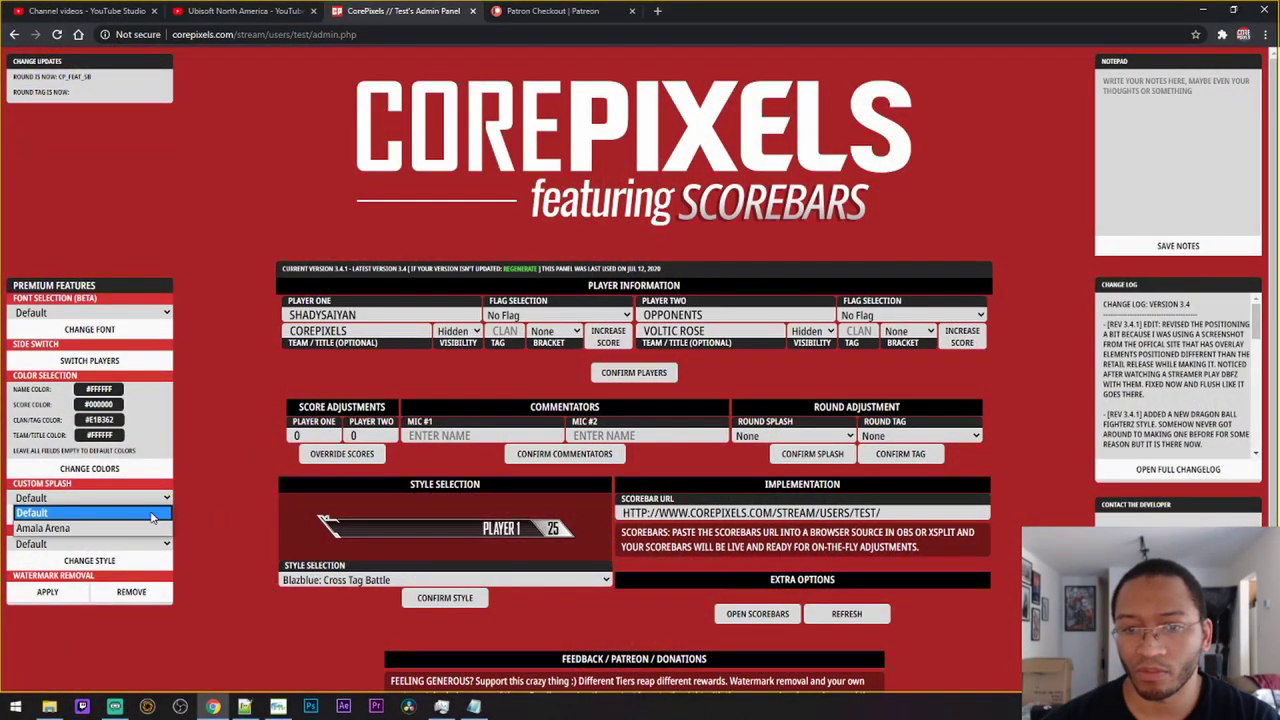
{"action": "left_click", "coordinate": [150, 528]}
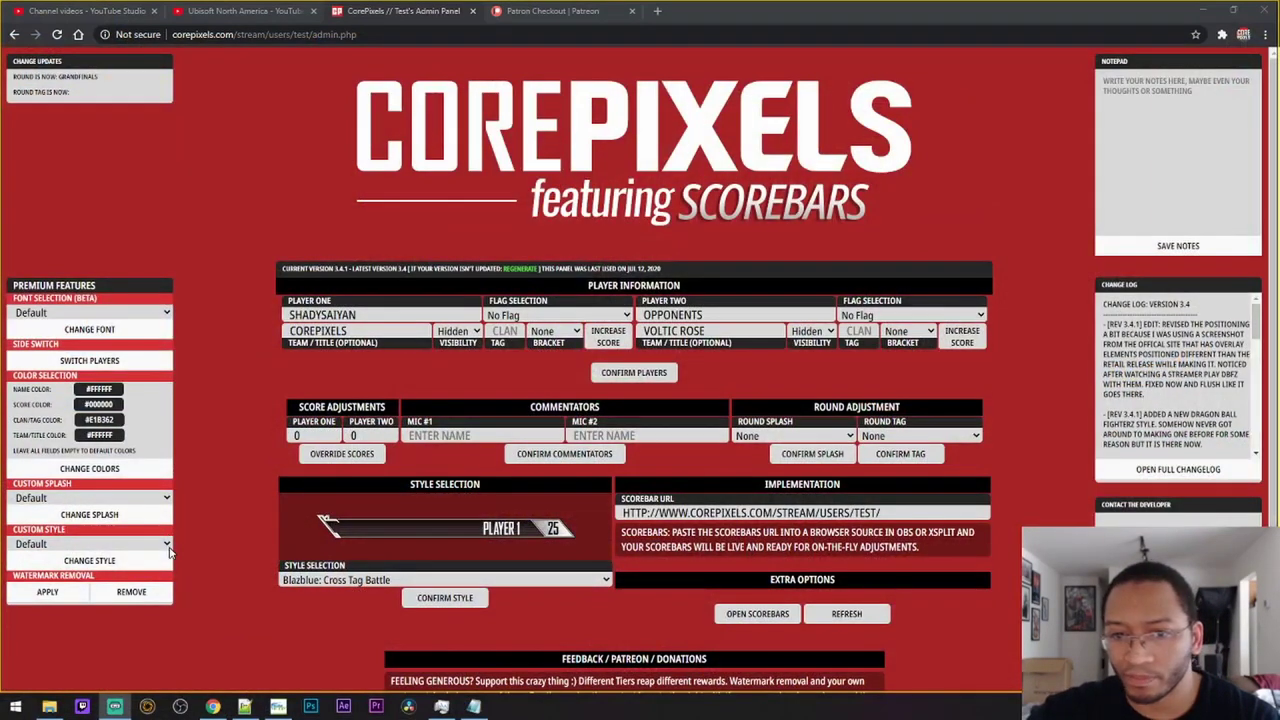
{"action": "left_click", "coordinate": [167, 545]}
{"action": "left_click", "coordinate": [202, 550]}
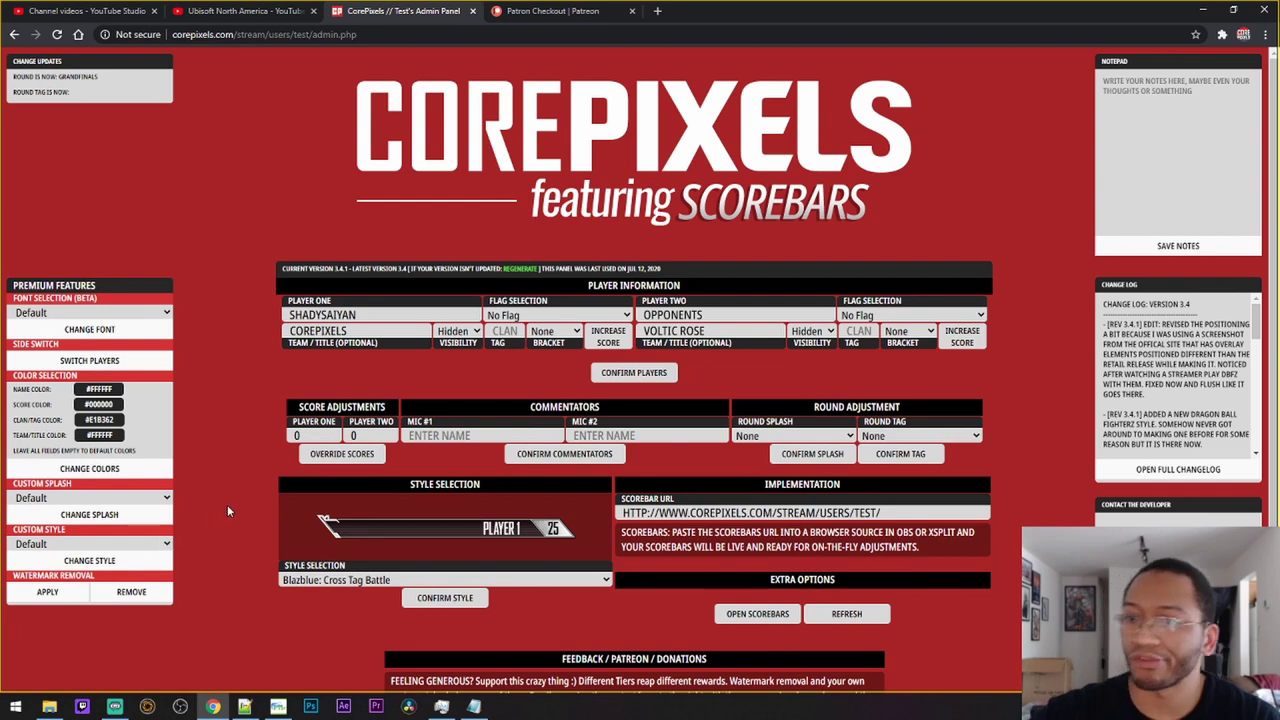
{"action": "scroll", "coordinate": [229, 504], "scroll_direction": "down", "scroll_amount": 2}
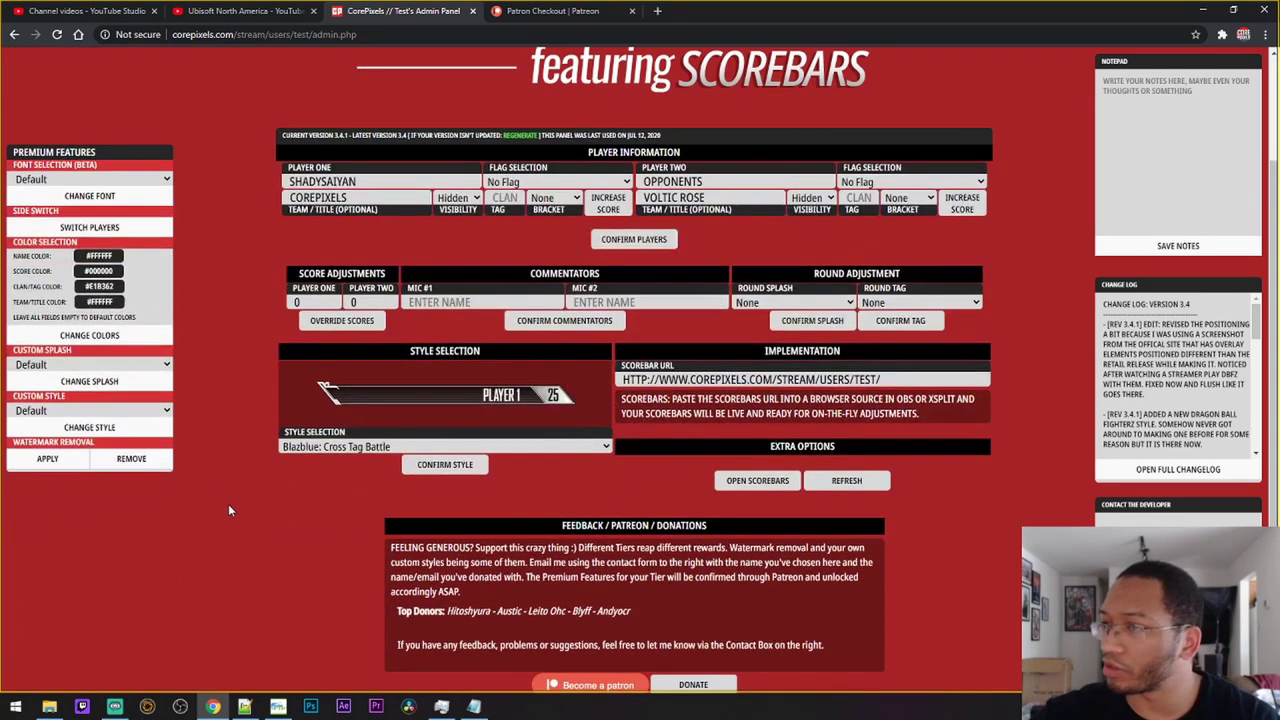
{"action": "scroll", "coordinate": [228, 516], "scroll_direction": "down", "scroll_amount": 1}
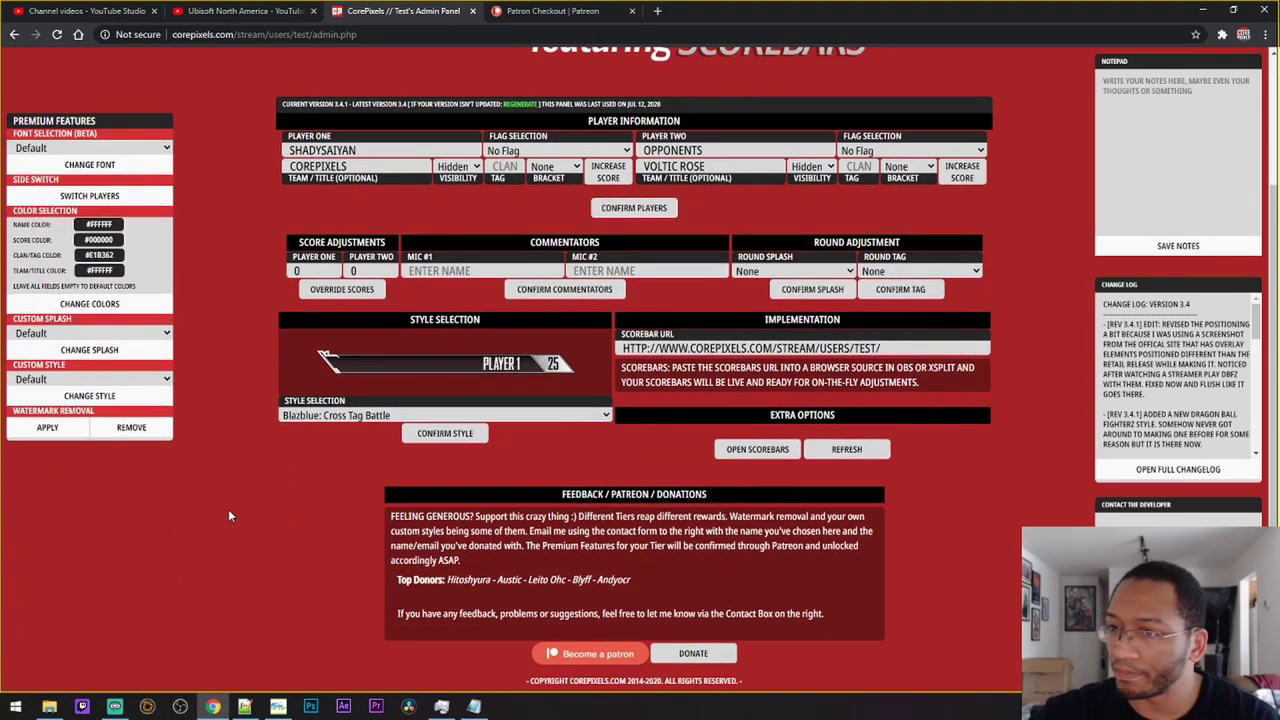
{"action": "scroll", "coordinate": [228, 516], "scroll_direction": "up", "scroll_amount": 1}
{"action": "scroll", "coordinate": [228, 516], "scroll_direction": "down", "scroll_amount": 1}
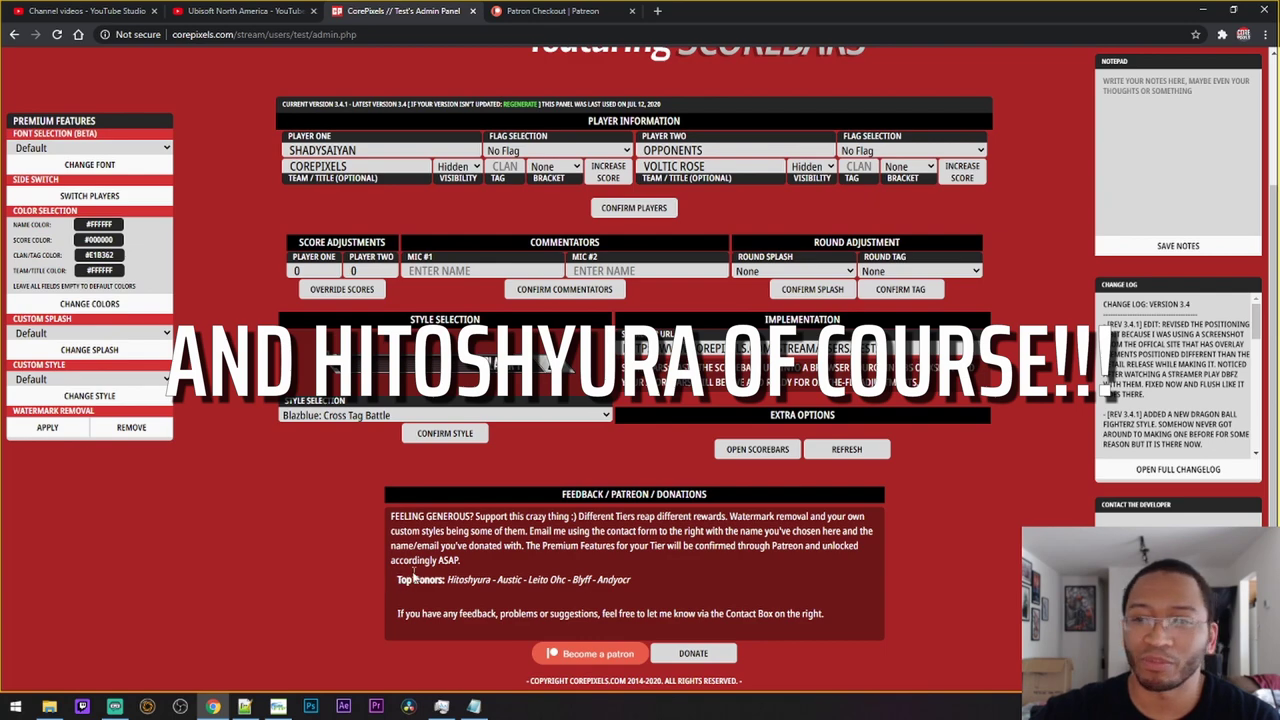
{"action": "scroll", "coordinate": [413, 576], "scroll_direction": "up", "scroll_amount": 3}
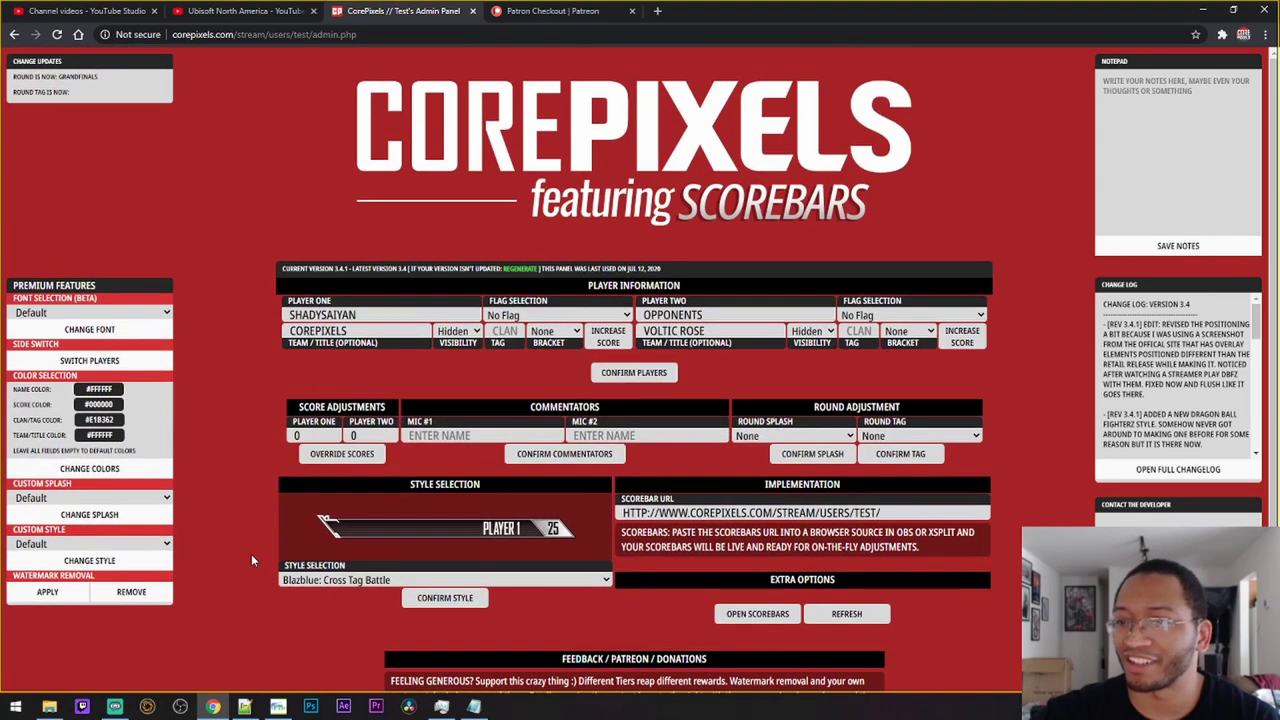